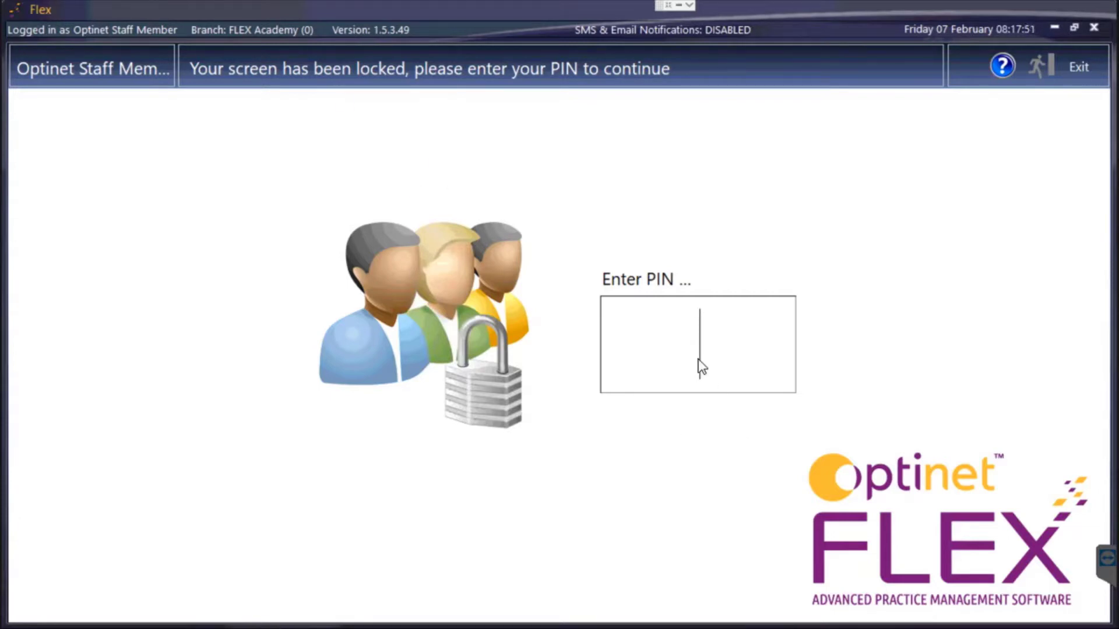
# - Enter the user PIN and create a new Sight Exam Record dated 07/02/2020
pyautogui.write('••••')
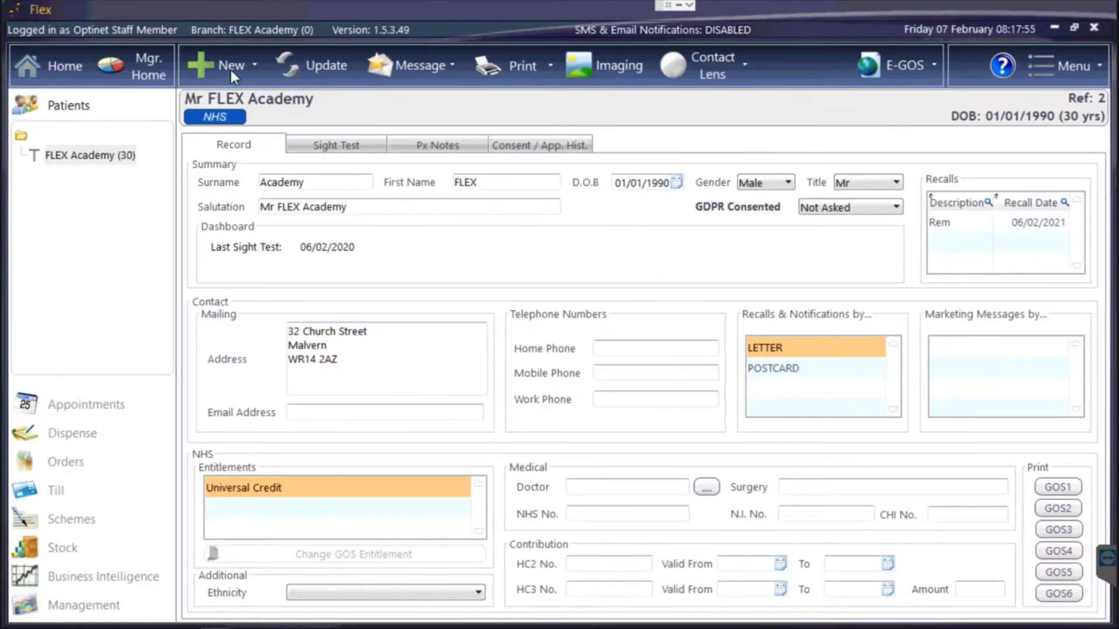
pyautogui.click(231, 68)
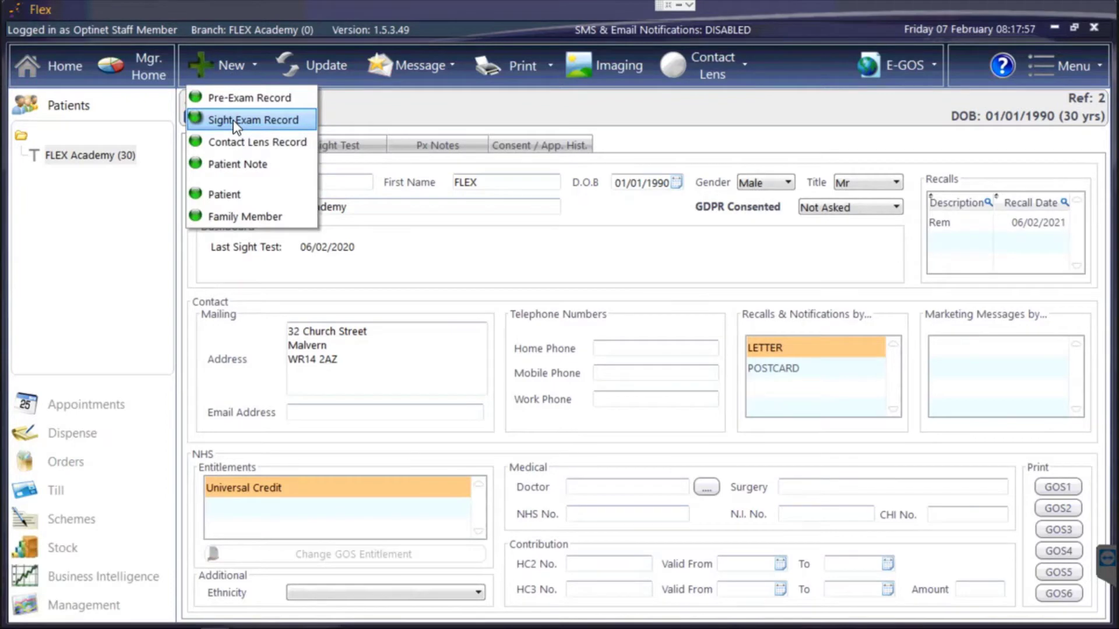
pyautogui.click(400, 171)
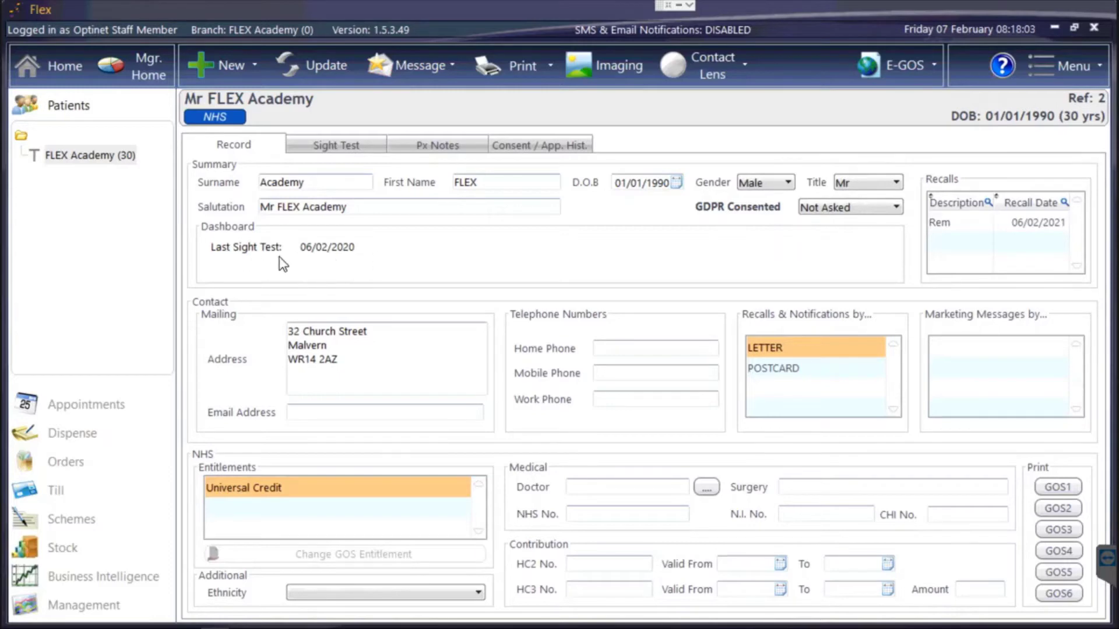
pyautogui.click(222, 59)
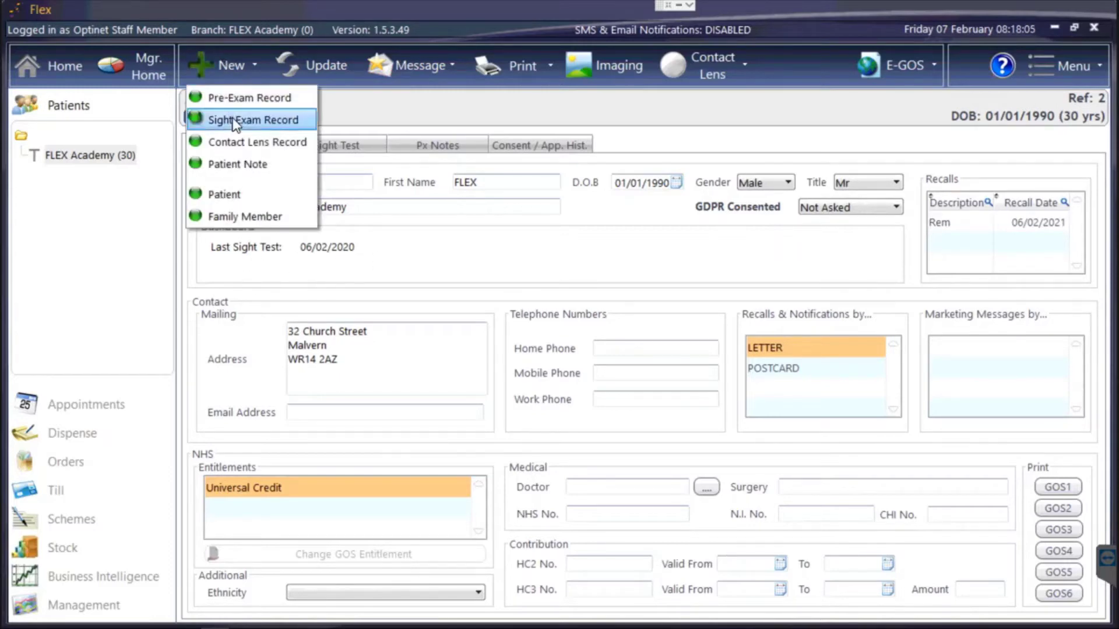
pyautogui.click(234, 120)
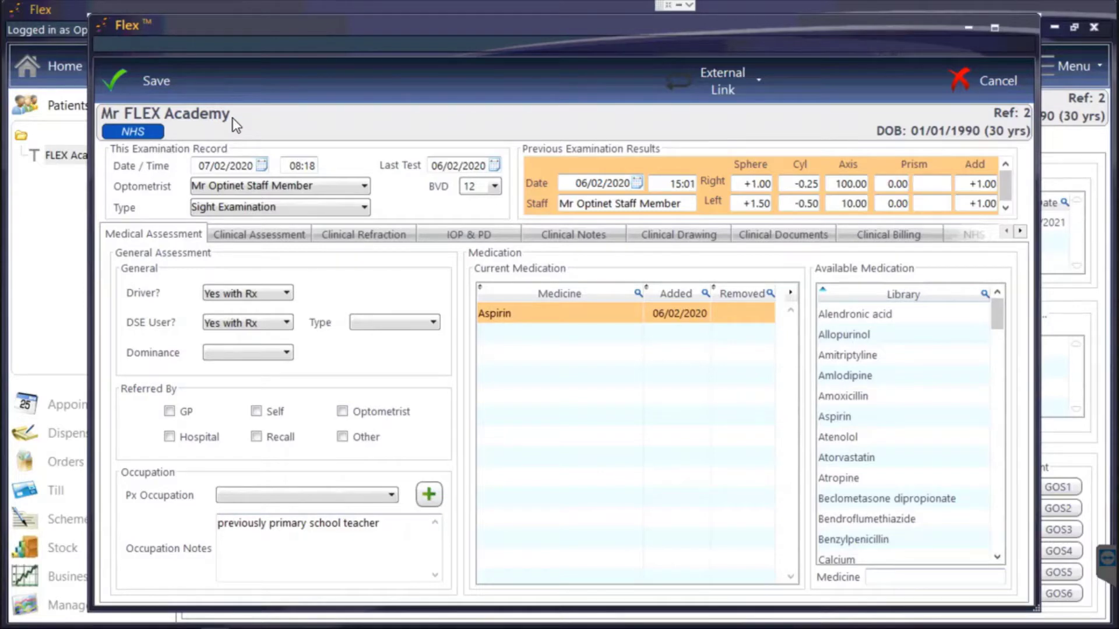
pyautogui.click(286, 185)
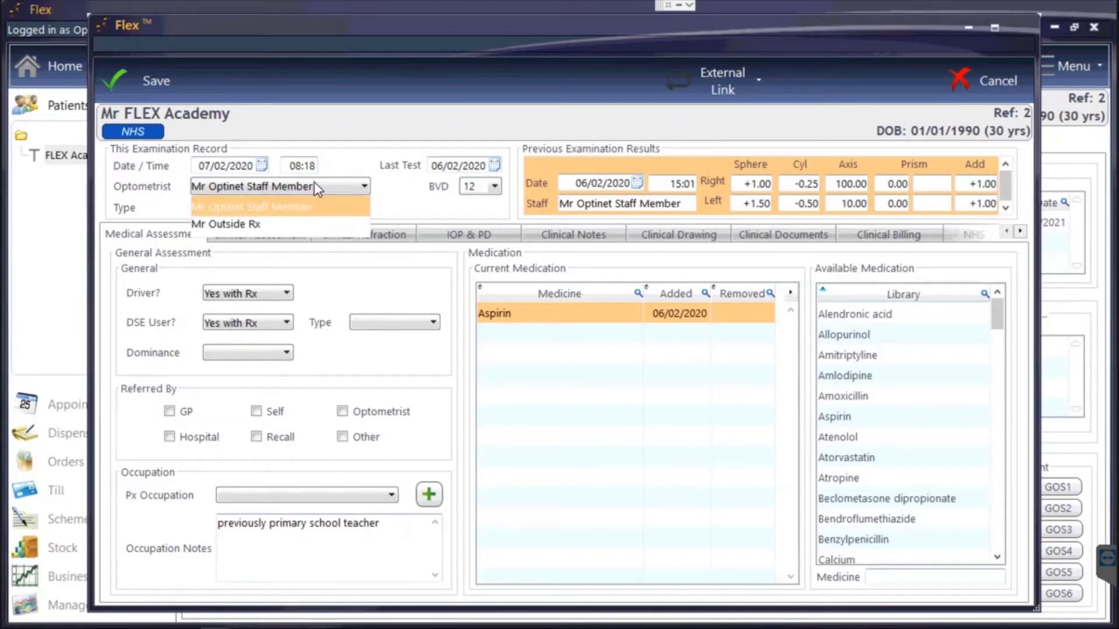
pyautogui.click(314, 184)
pyautogui.click(285, 208)
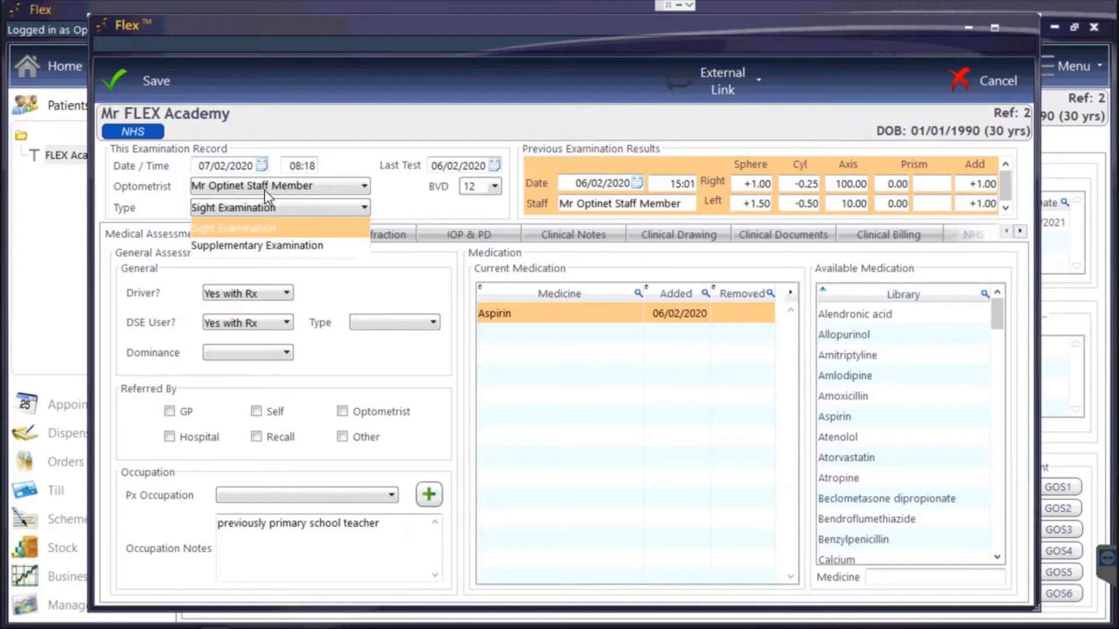
pyautogui.click(261, 227)
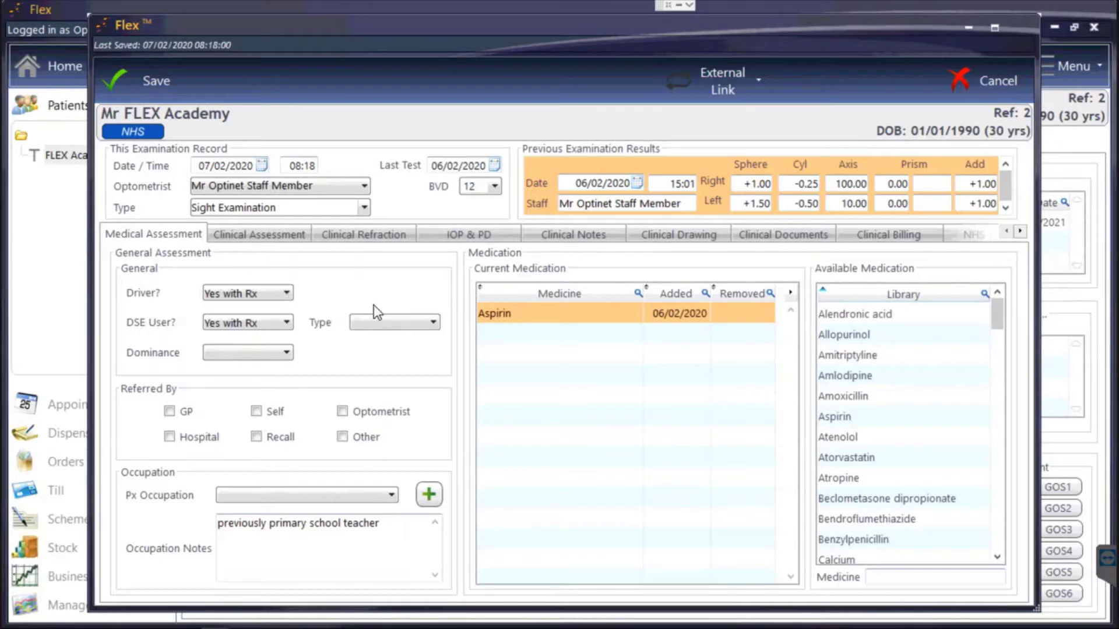
# - Set Driver? to Yes without Rx, add Atenolol and mark it removed today, then go to Clinical Assessment
pyautogui.click(267, 292)
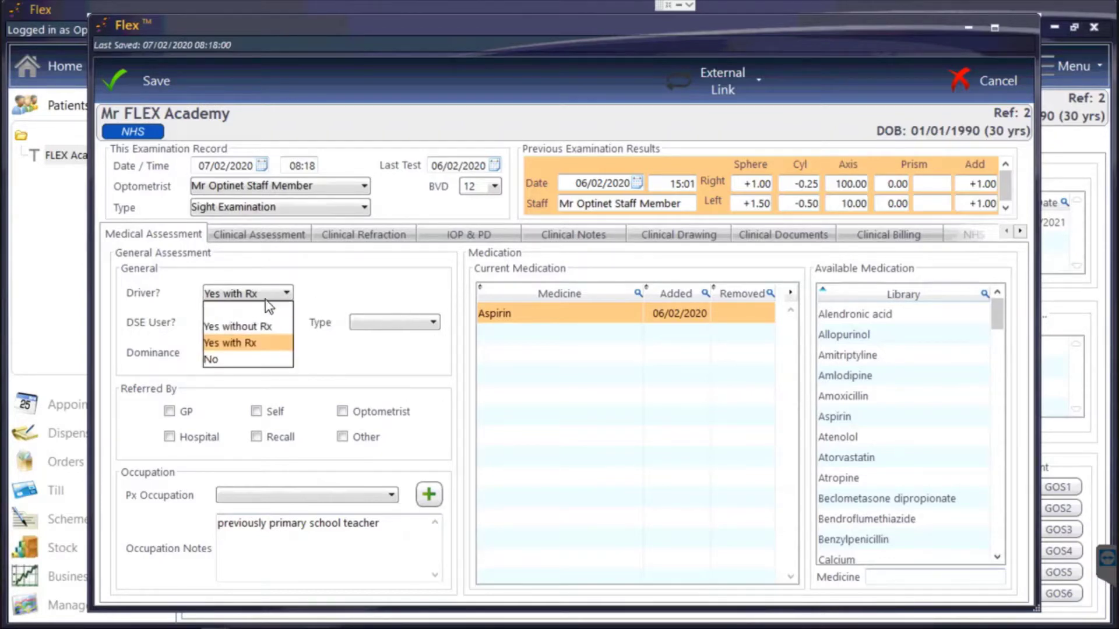
pyautogui.click(253, 328)
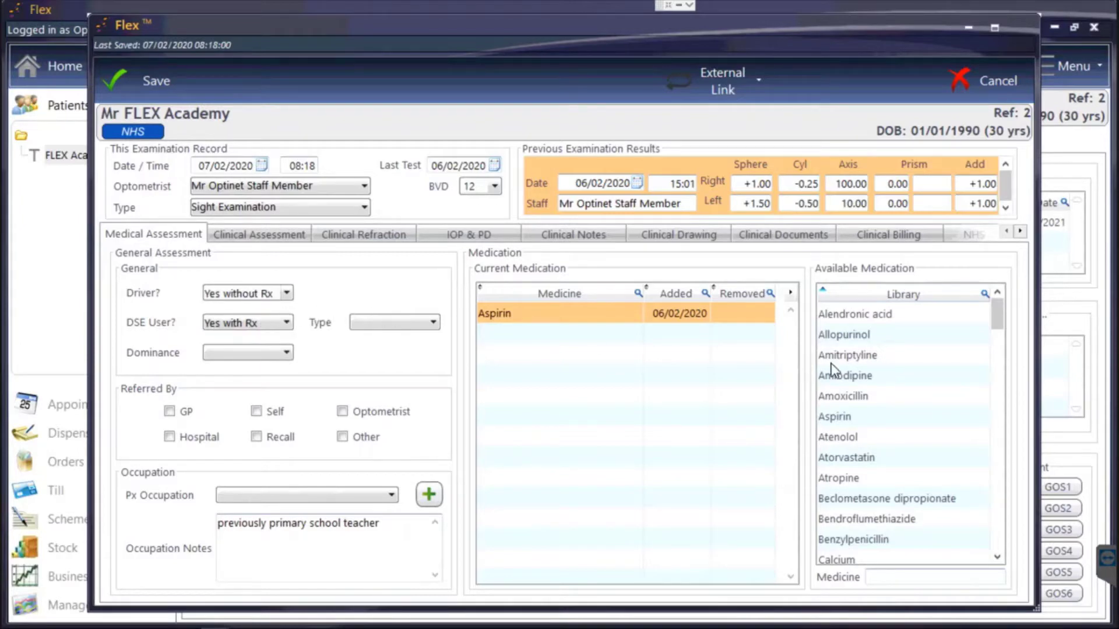
pyautogui.doubleClick(837, 439)
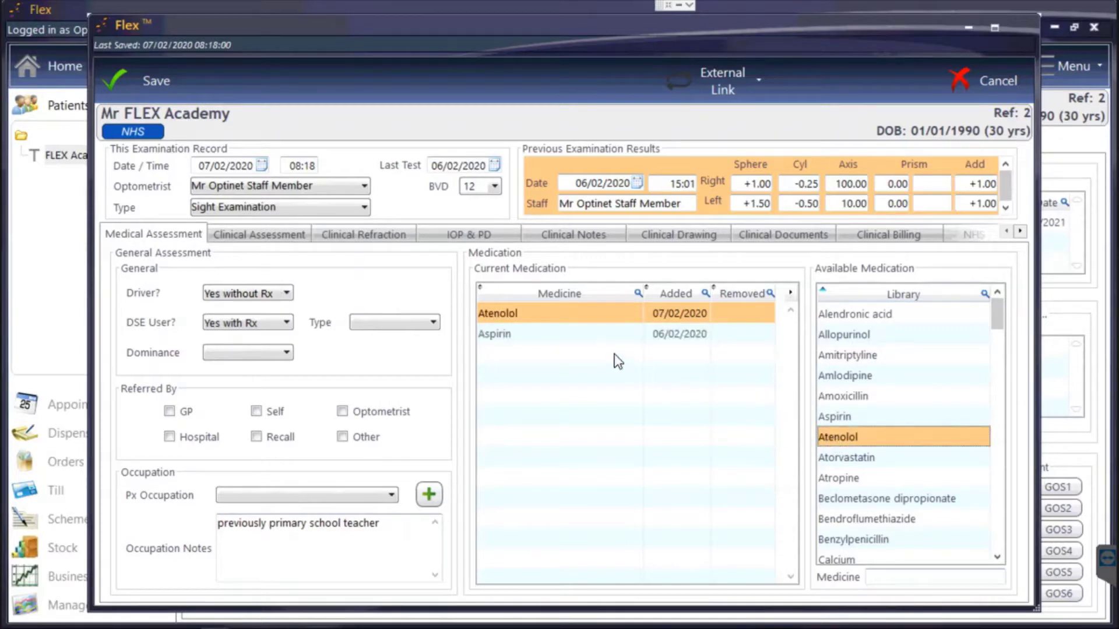
pyautogui.rightClick(508, 316)
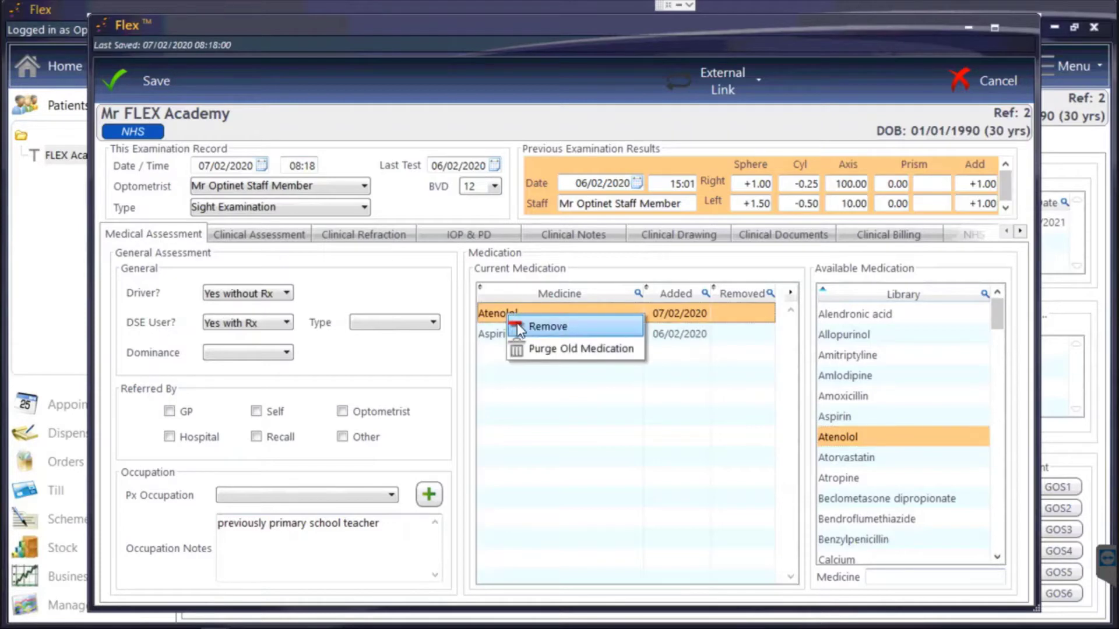
pyautogui.click(535, 328)
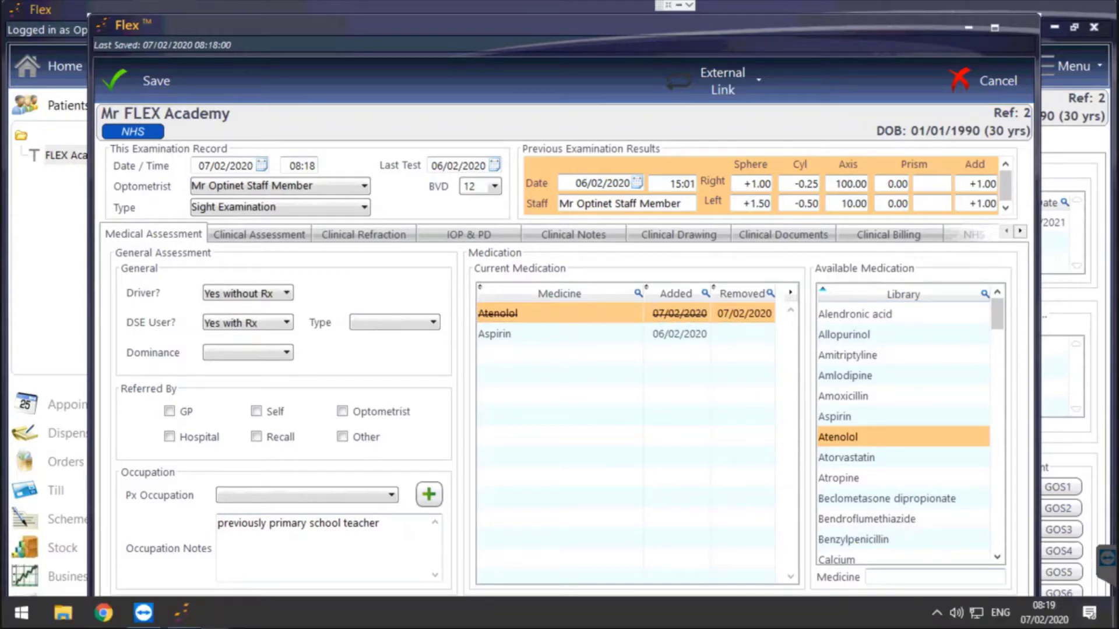
pyautogui.click(886, 578)
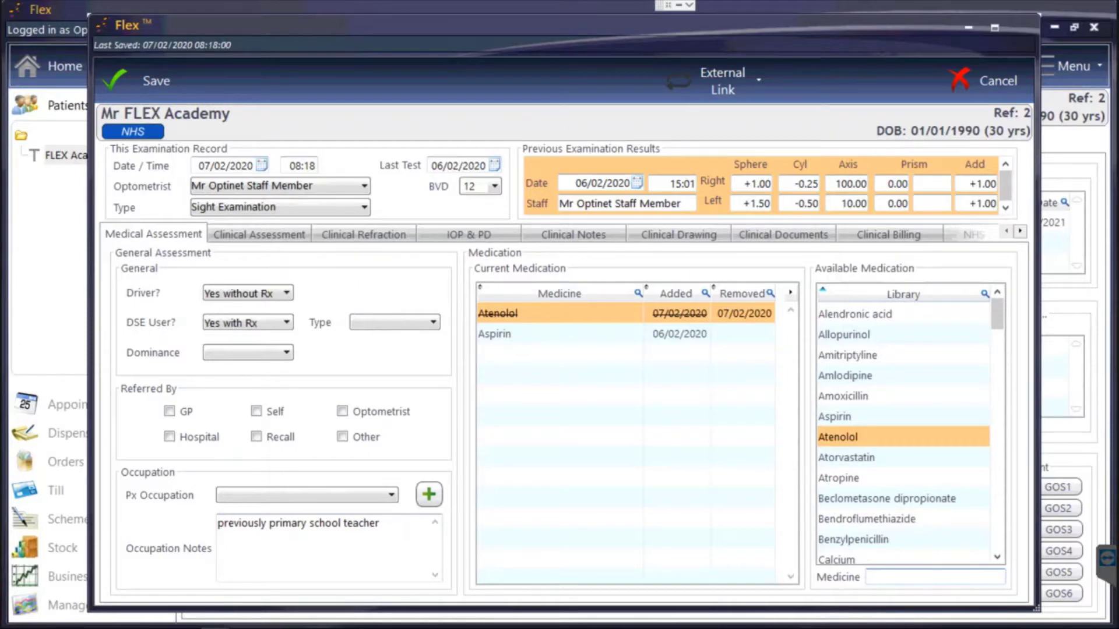
pyautogui.click(275, 235)
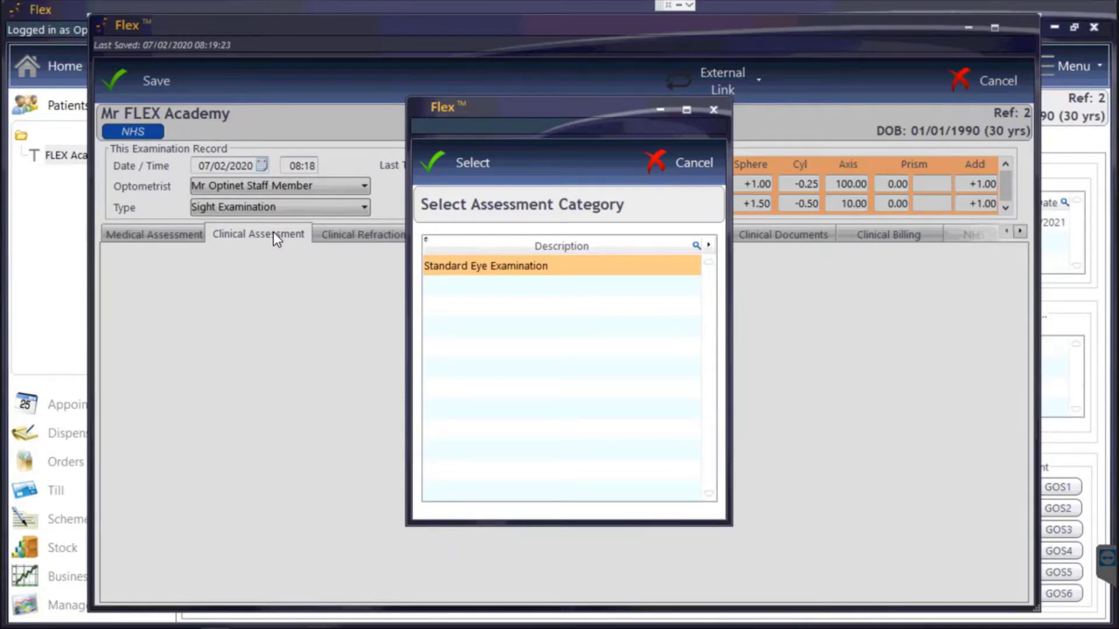
# - Choose Standard Eye Examination as the assessment category
pyautogui.click(444, 164)
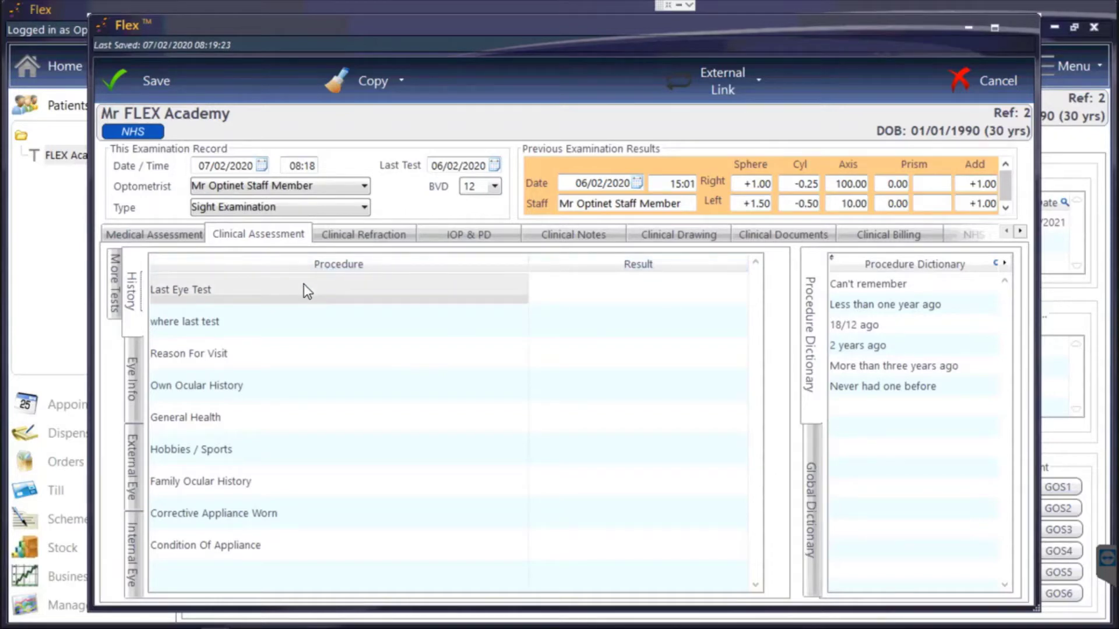
# - Copy the assessment from the 06/02/2020 Sight Examination into this record
pyautogui.click(348, 80)
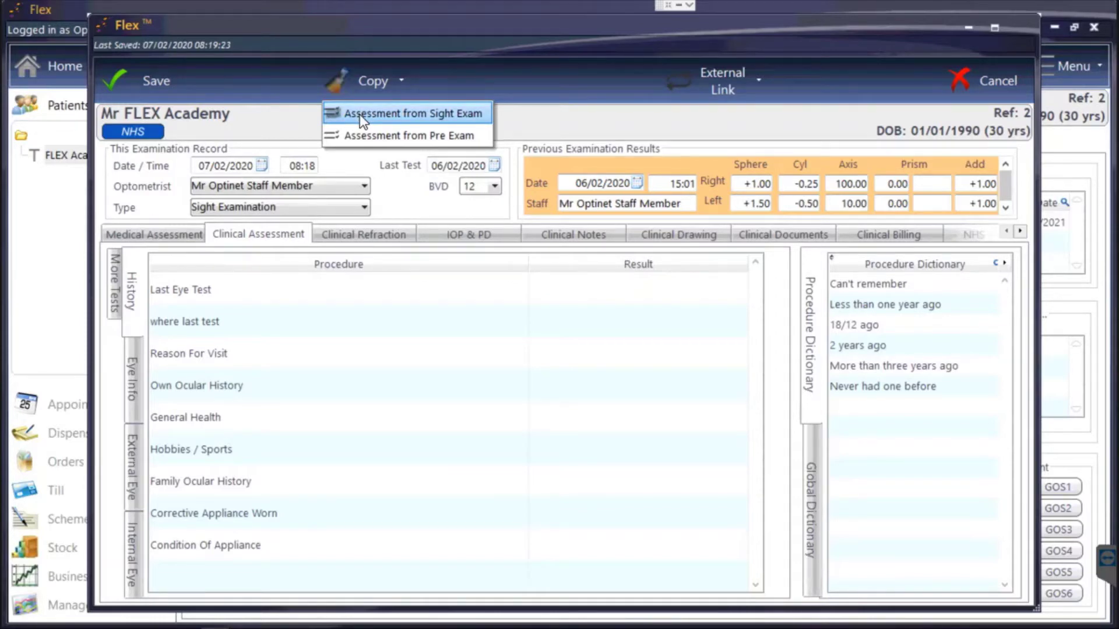
pyautogui.click(359, 114)
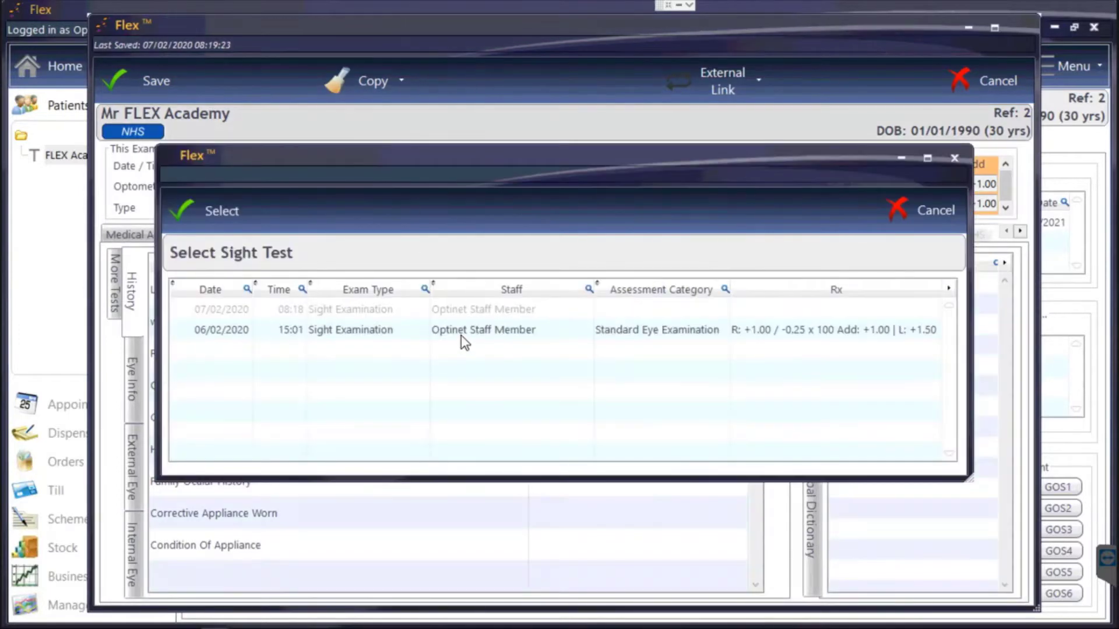
pyautogui.click(491, 329)
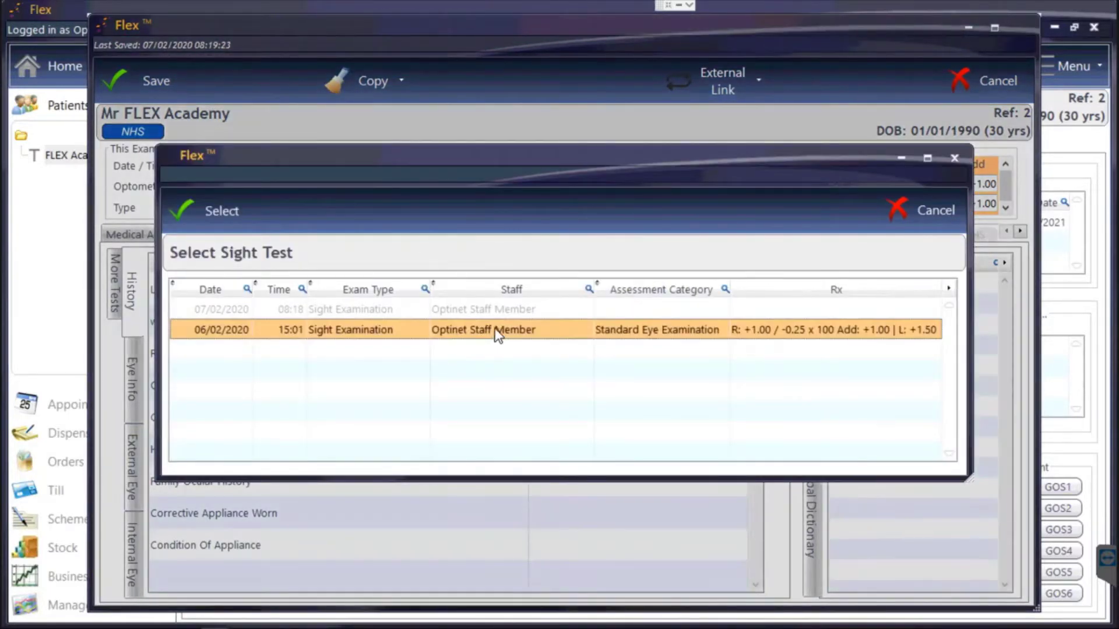
pyautogui.click(209, 211)
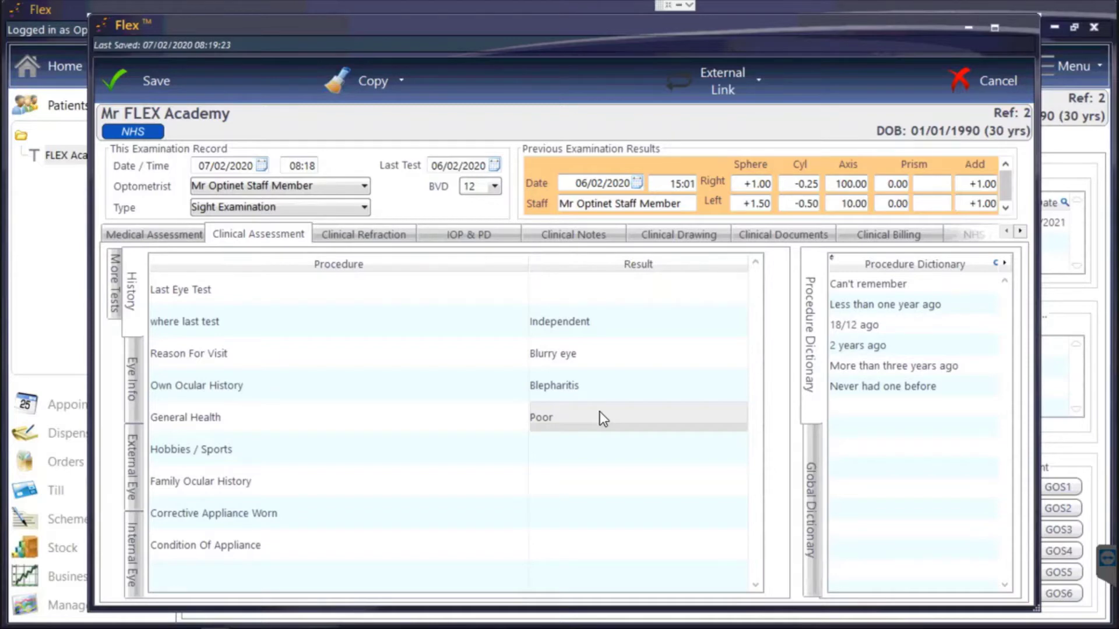
# - Set Last Eye Test to 'Can't remember Less than one year ago'
pyautogui.click(592, 289)
pyautogui.doubleClick(872, 285)
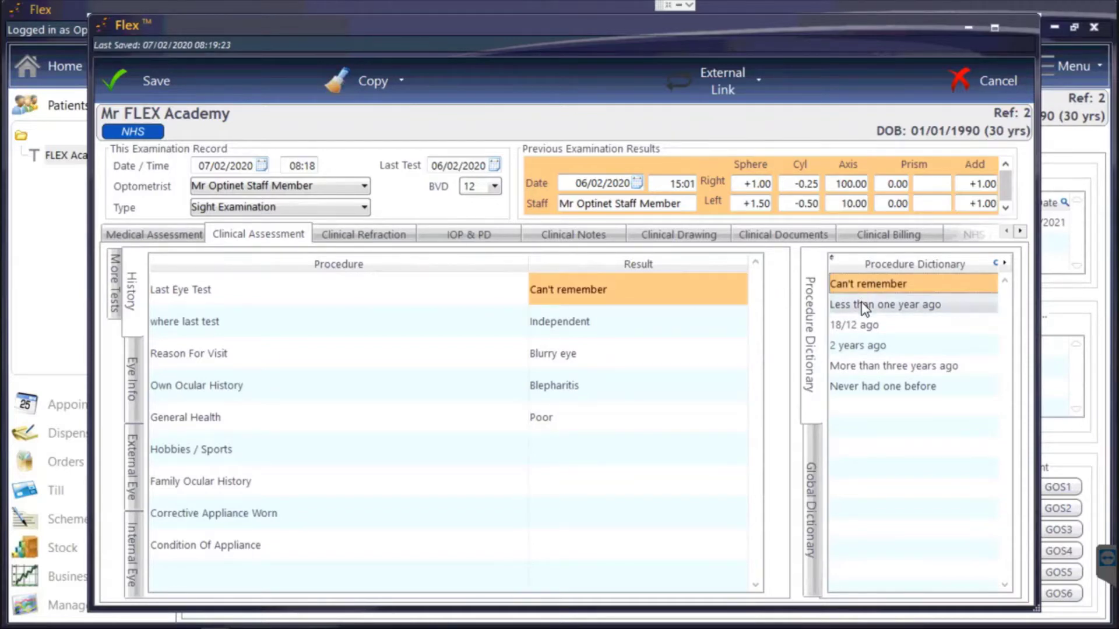
pyautogui.moveTo(861, 302); pyautogui.dragTo(688, 302)
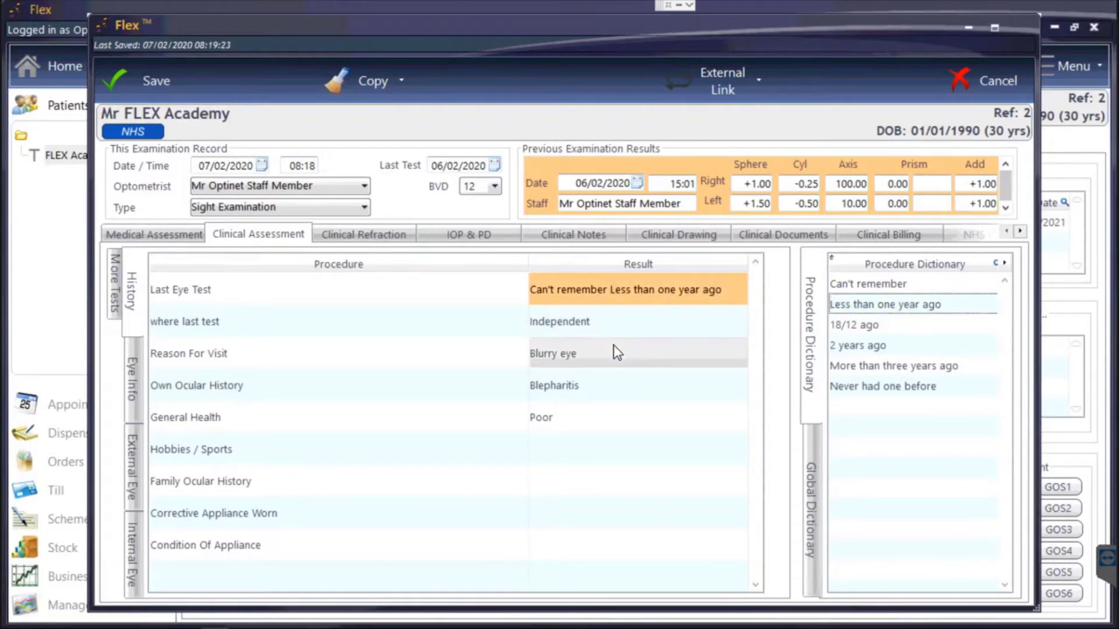
# - Save Cycling as the Hobbies / Sports finding and select Reason For Visit
pyautogui.click(579, 449)
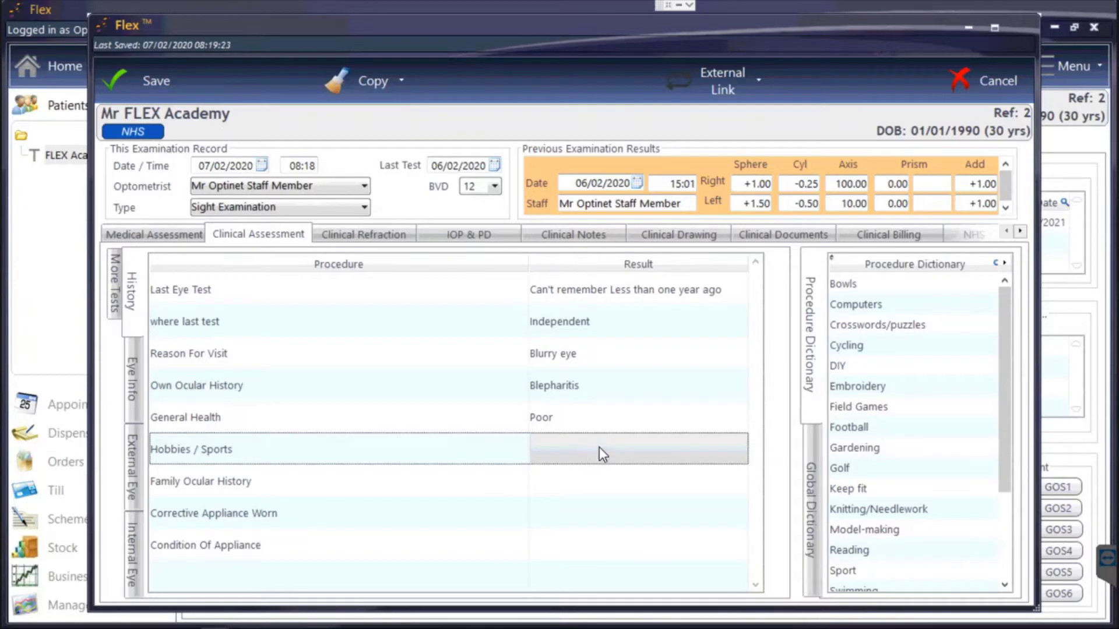
pyautogui.click(599, 448)
pyautogui.click(599, 448)
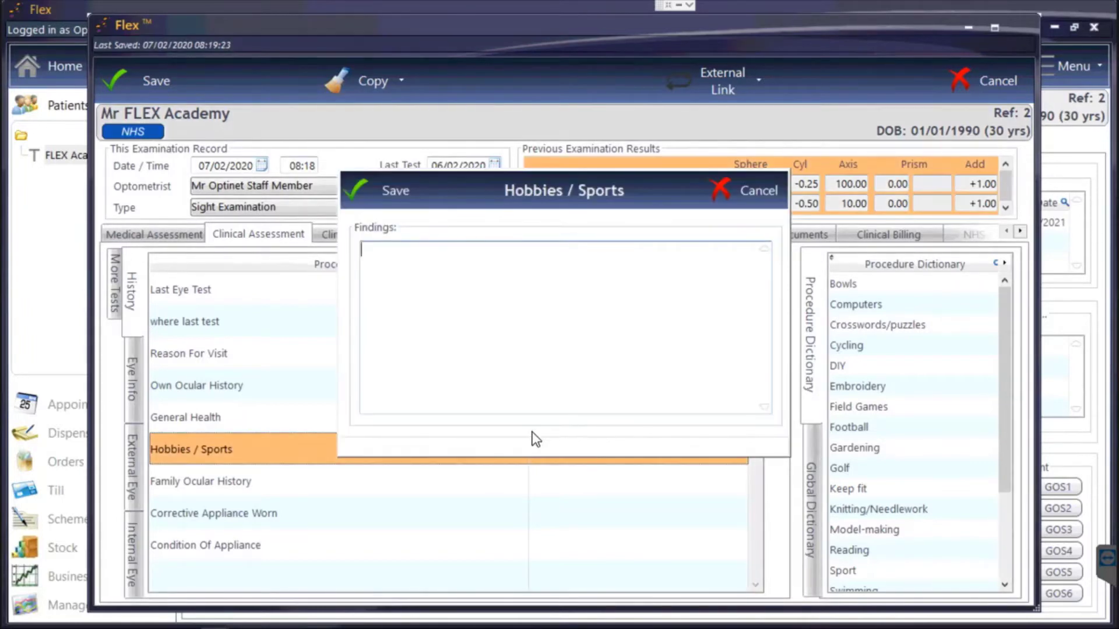
pyautogui.write('Cycling')
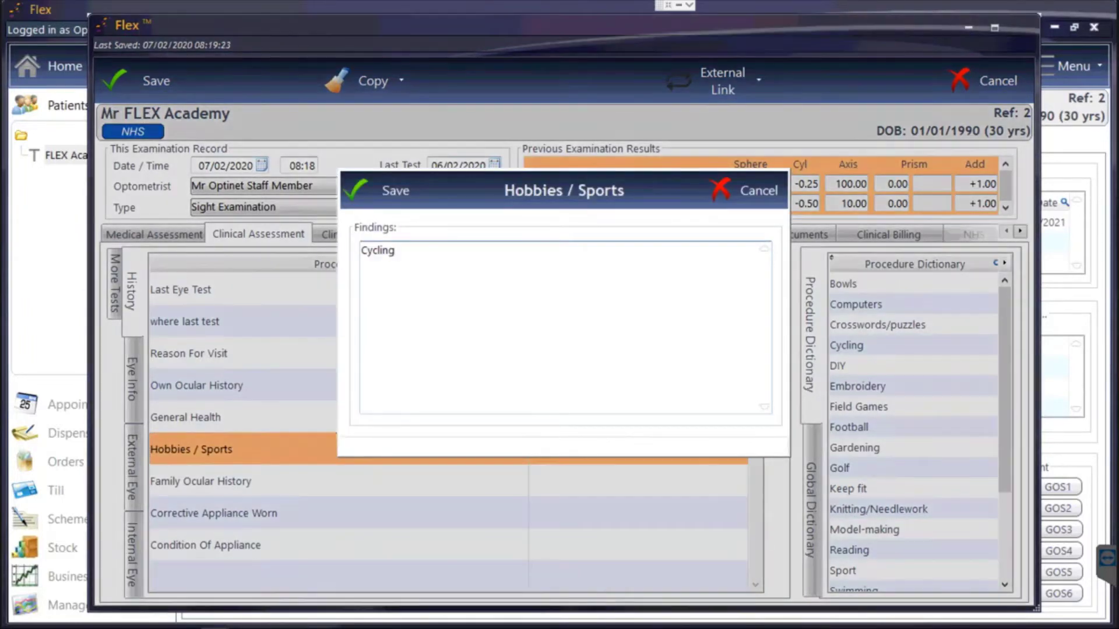
pyautogui.click(398, 201)
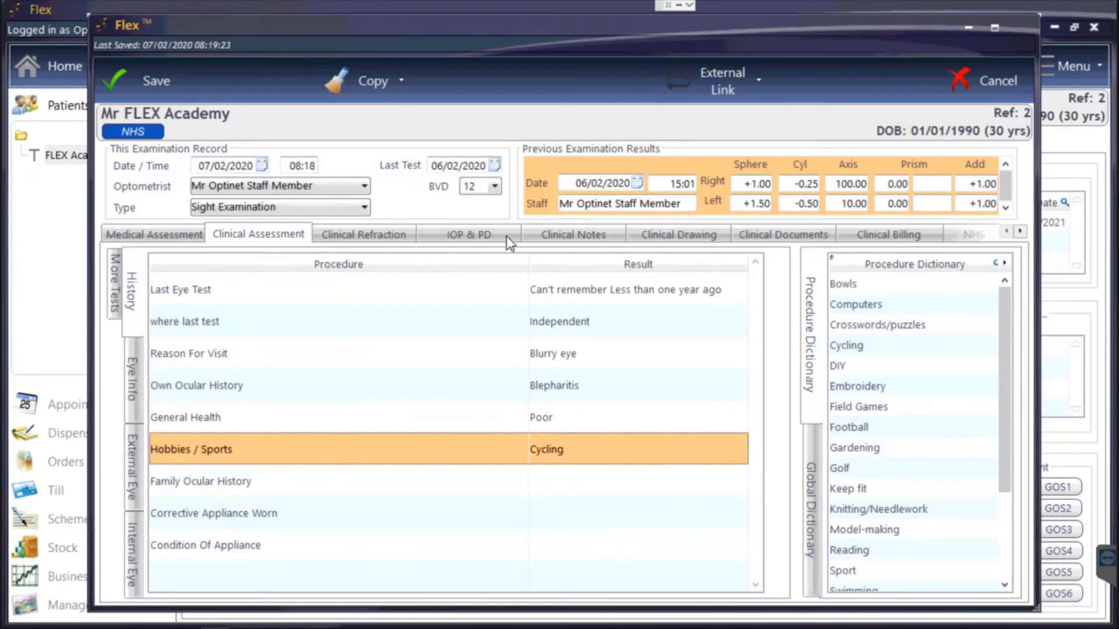
pyautogui.click(577, 321)
pyautogui.click(586, 354)
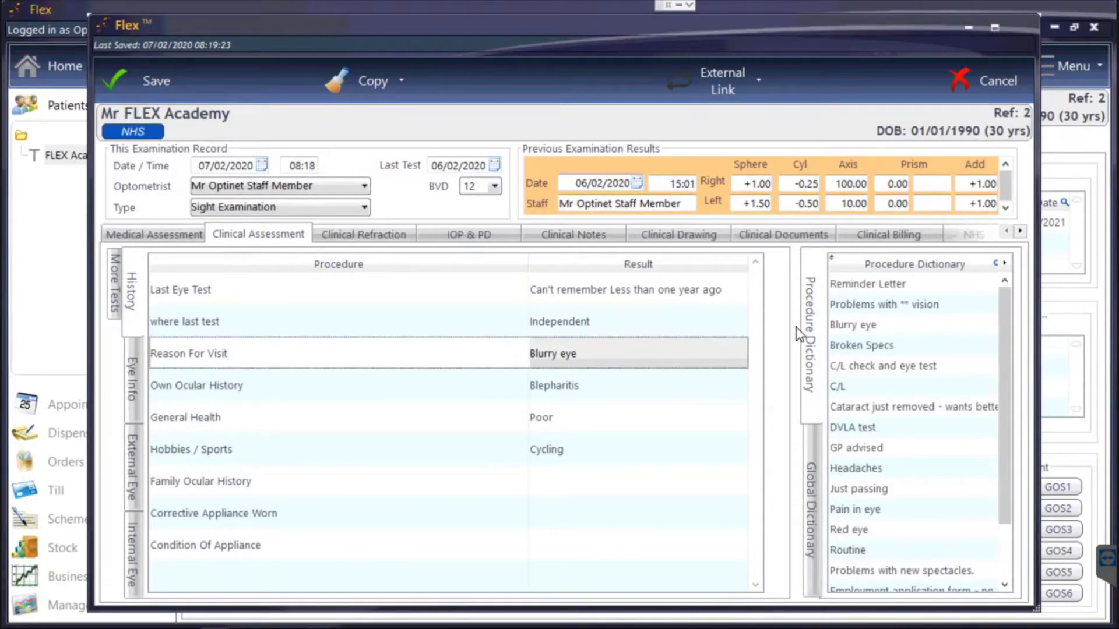
# - Append 'Problems with near vision' to the Blurry eye Reason For Visit result
pyautogui.click(897, 310)
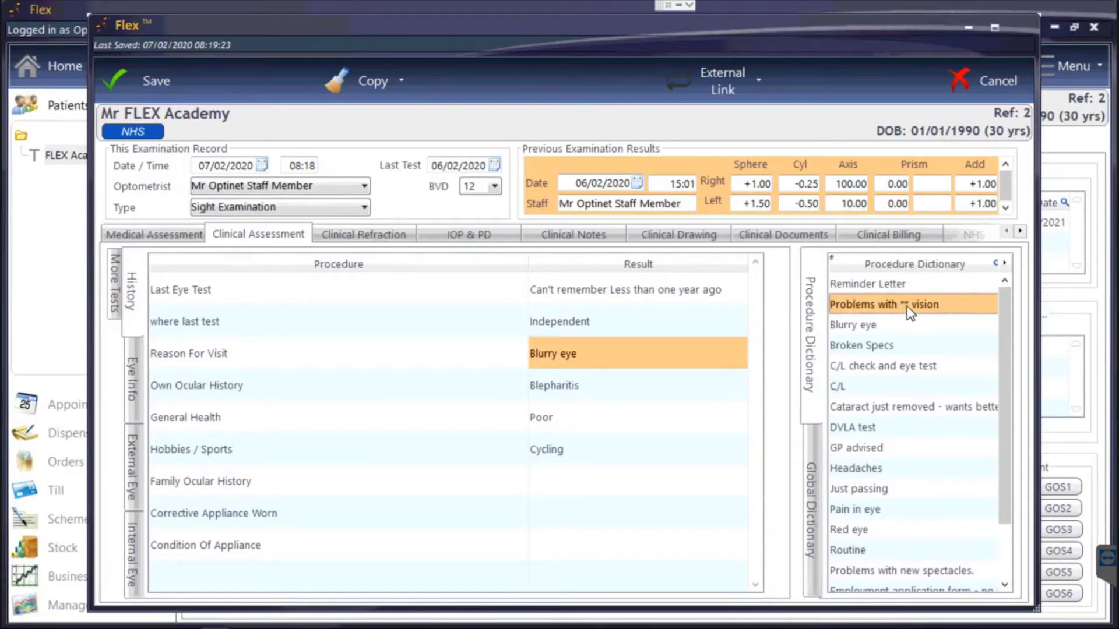
pyautogui.doubleClick(906, 306)
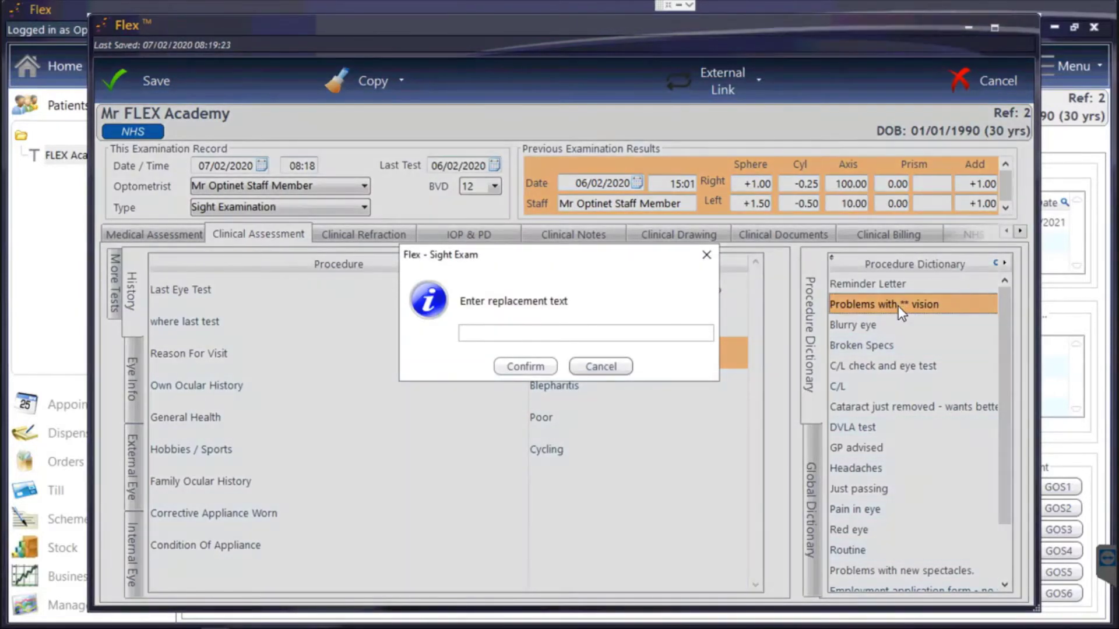
pyautogui.write('near')
pyautogui.click(526, 366)
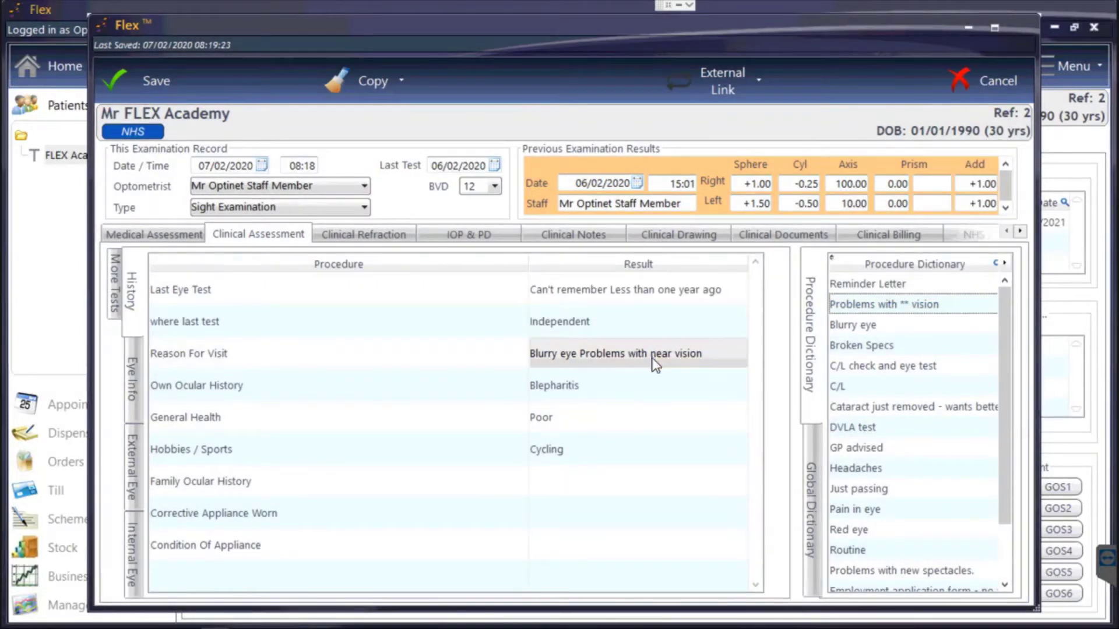
pyautogui.click(546, 355)
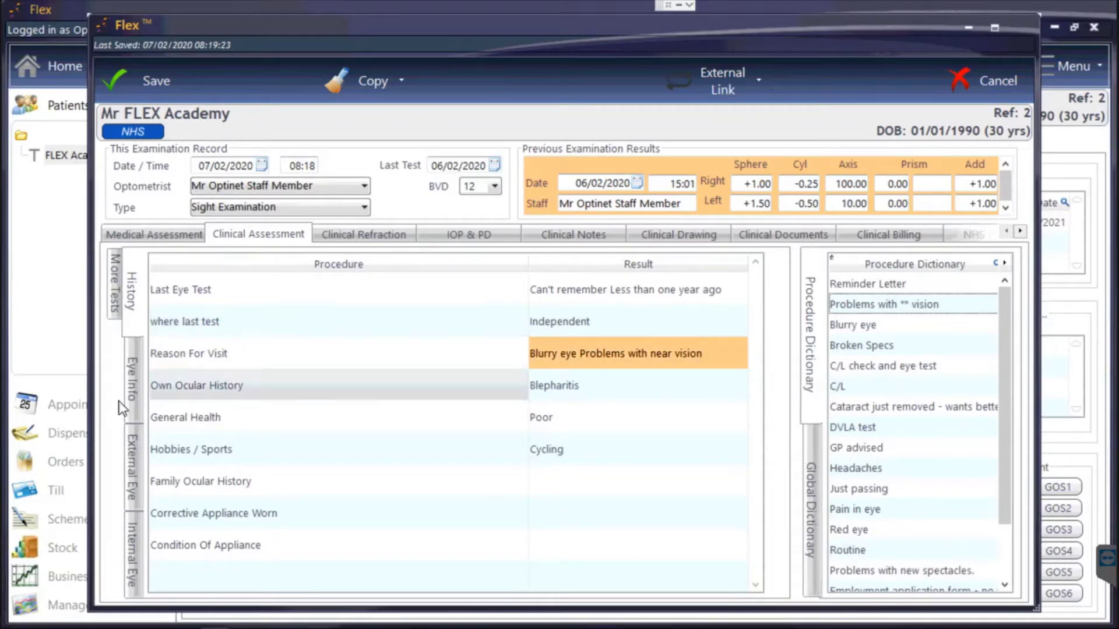
# - Record Motility as Odd sequelae developed for both eyes, adding None on the left
pyautogui.click(136, 392)
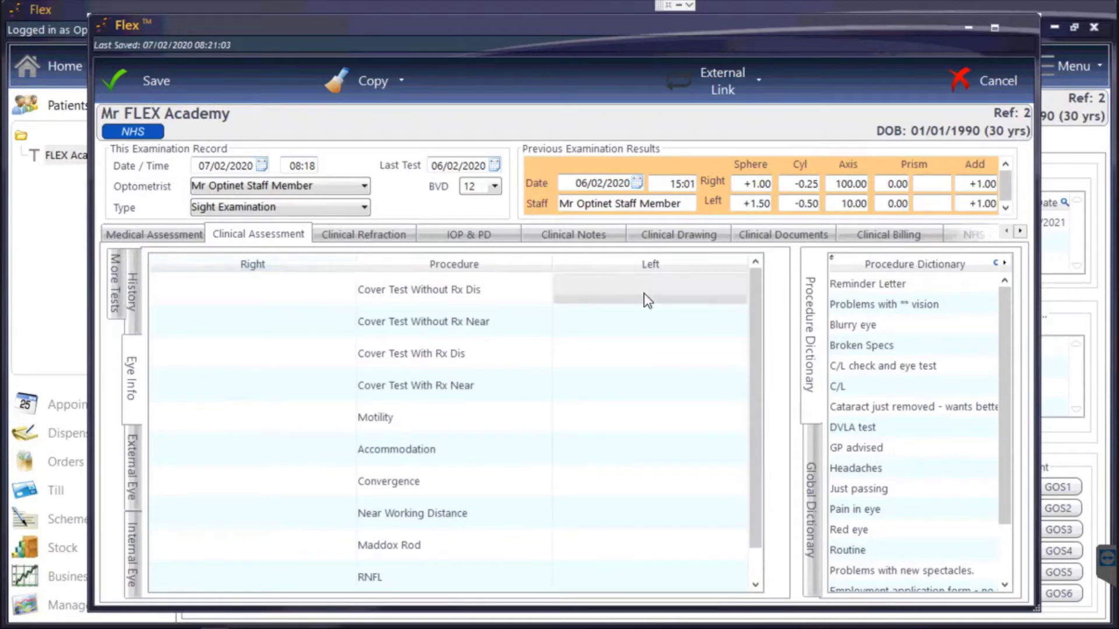
pyautogui.click(420, 418)
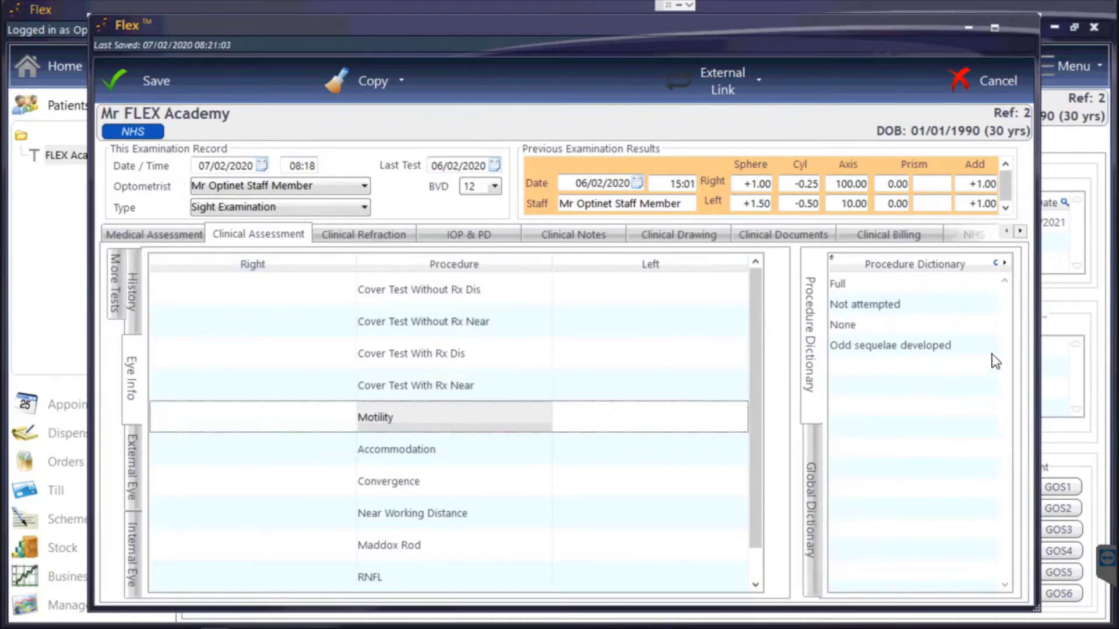
pyautogui.doubleClick(891, 350)
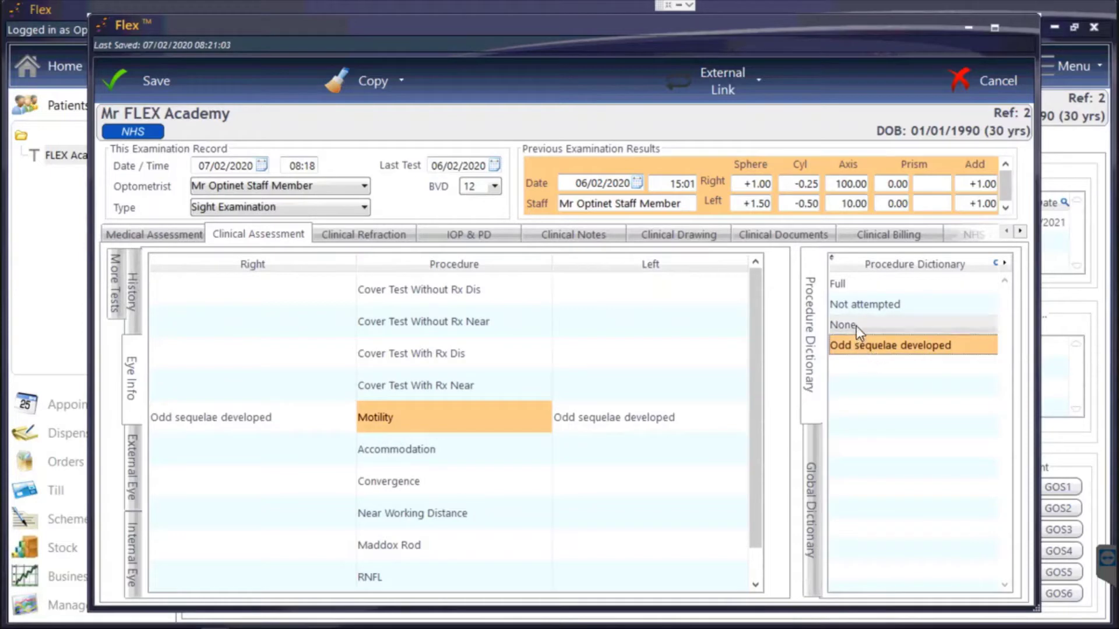
pyautogui.moveTo(856, 324); pyautogui.dragTo(689, 412)
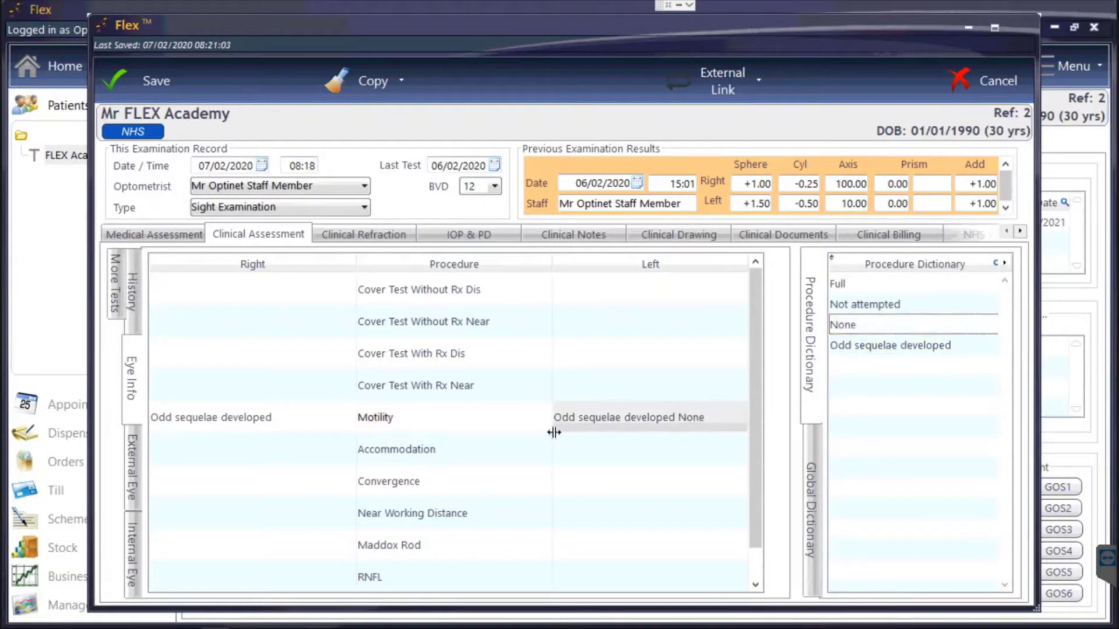
# - Enter 'Example' as the Accommodation note for both eyes and save
pyautogui.click(462, 423)
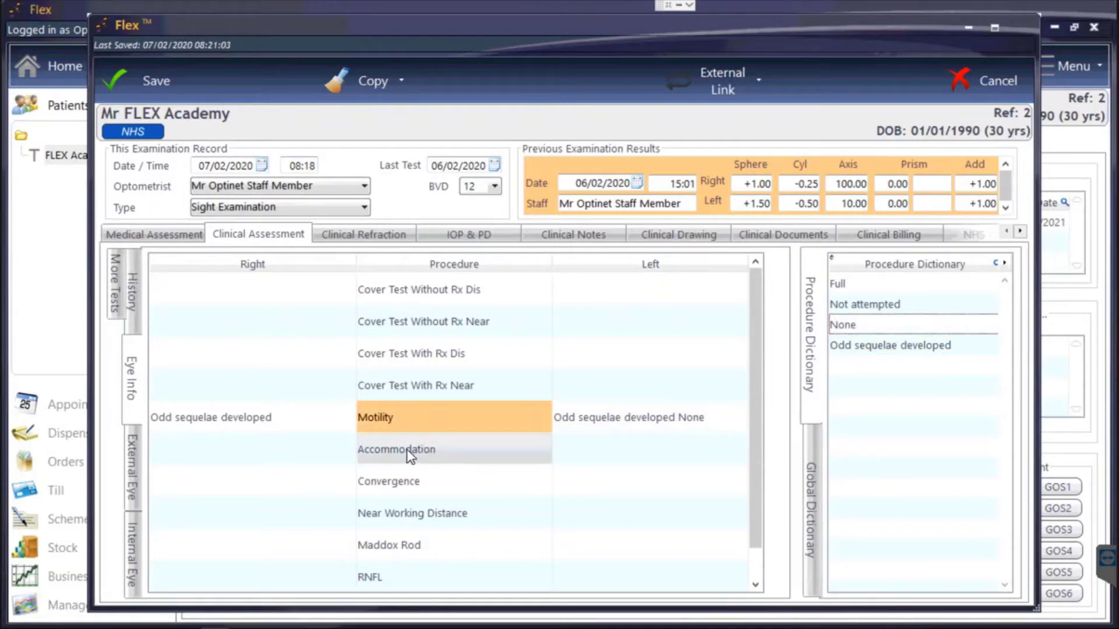
pyautogui.doubleClick(407, 449)
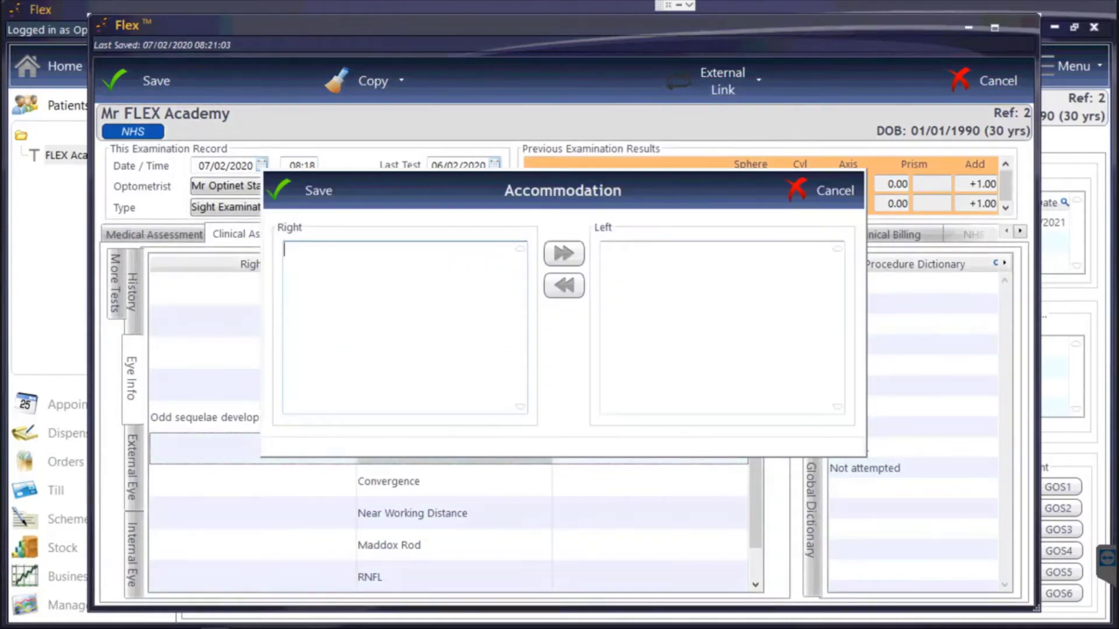
pyautogui.write('Example')
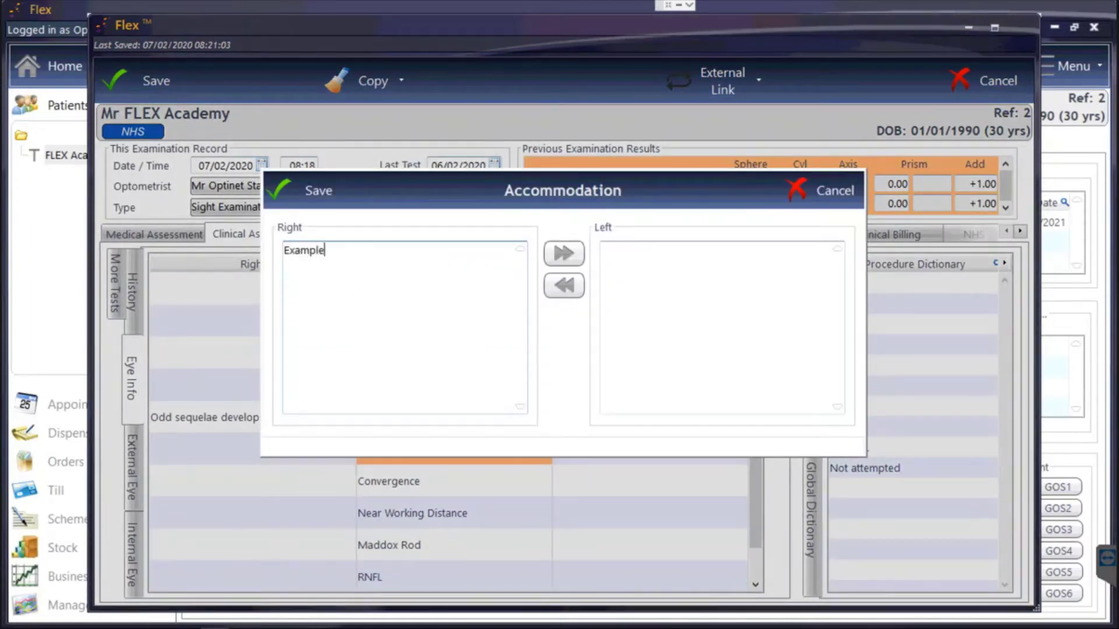
pyautogui.click(559, 253)
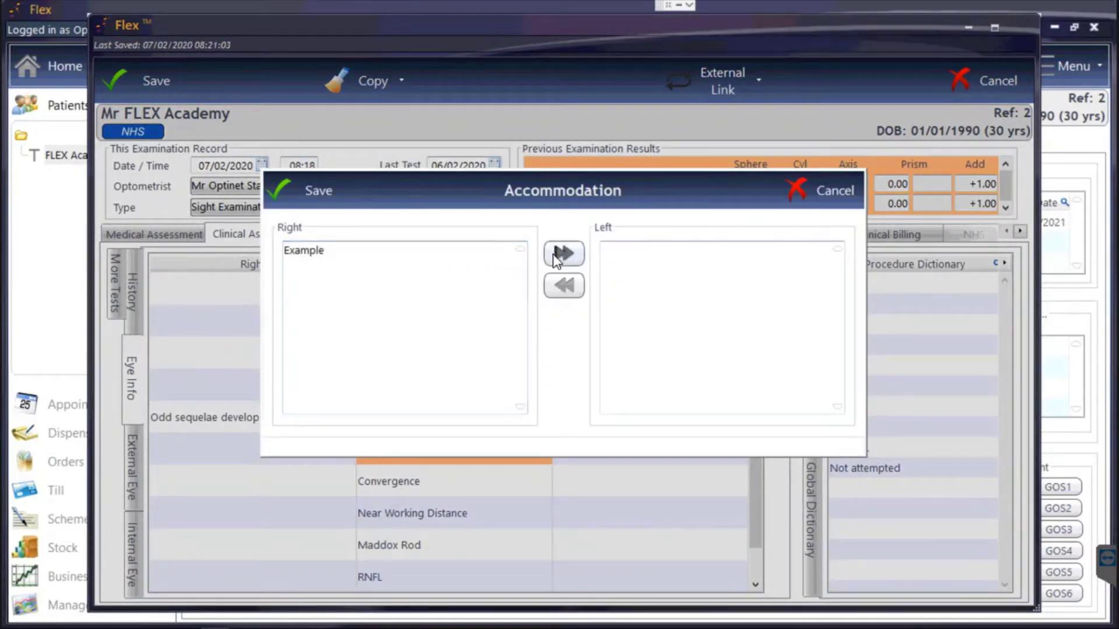
pyautogui.click(312, 194)
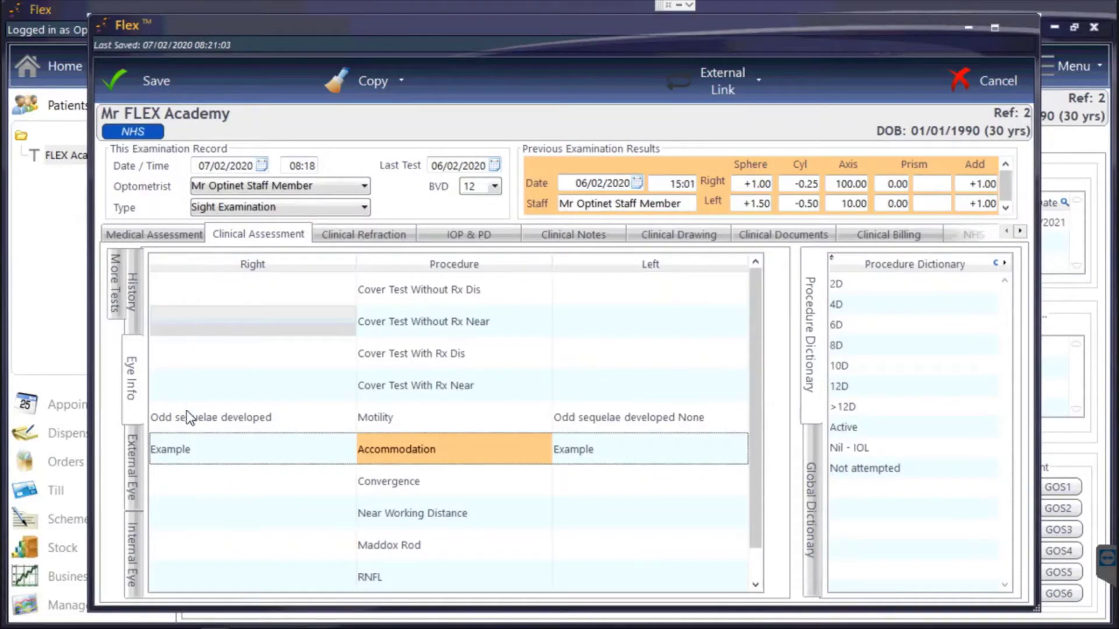
# - Review External Eye and Internal Eye assessments, then list More Tests such as Drops and Visual Fields
pyautogui.click(135, 467)
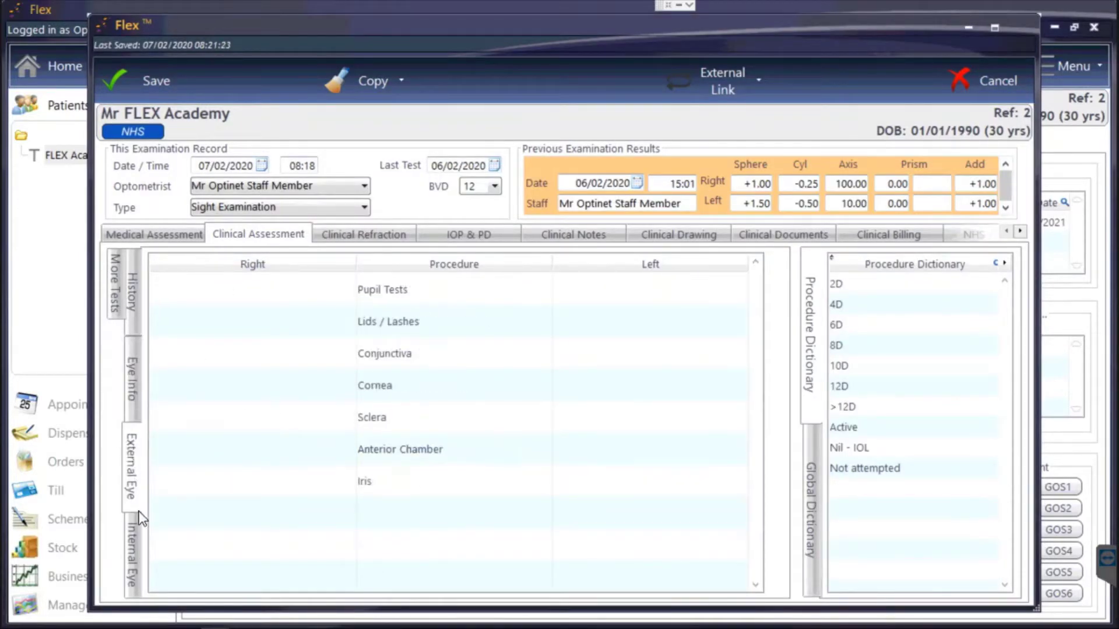
pyautogui.click(131, 530)
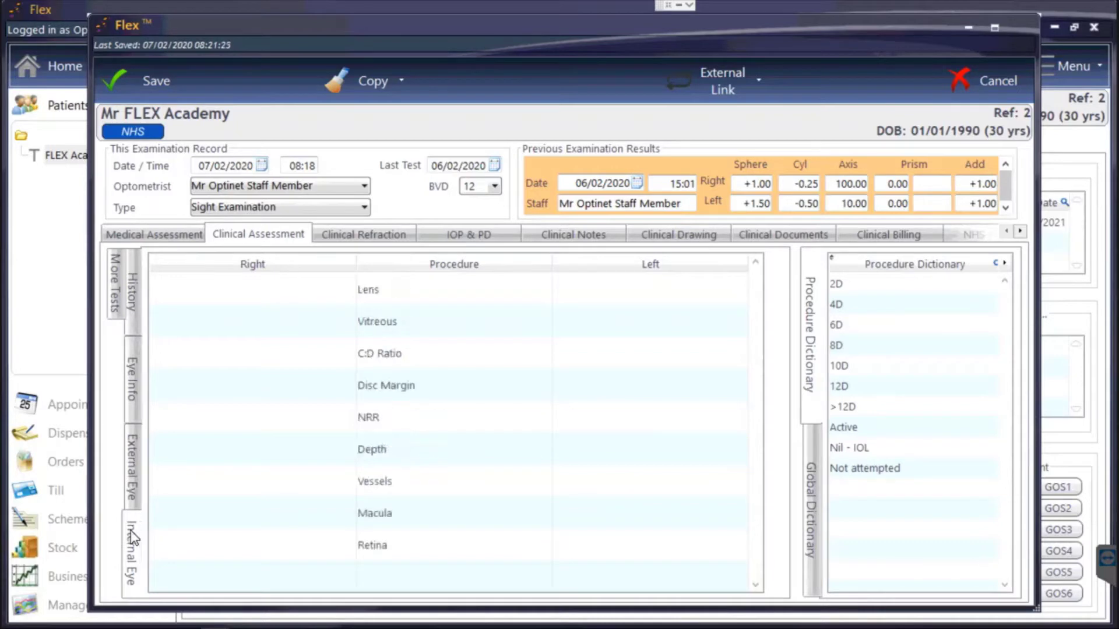
pyautogui.click(118, 292)
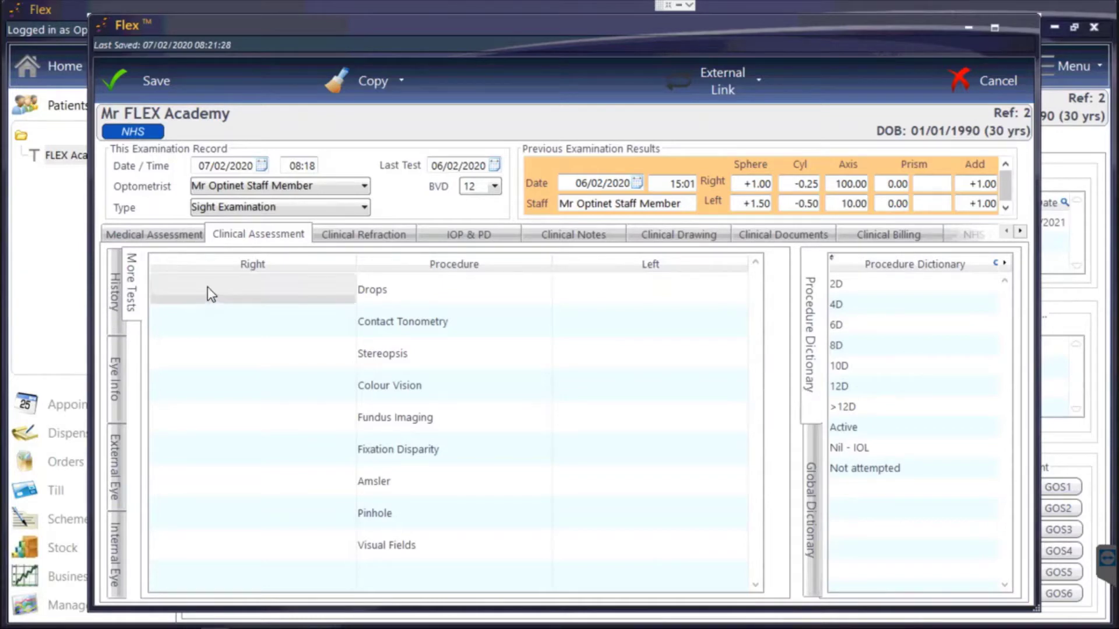
# - Bring up Clinical Refraction, pre-filled with the last test's prescription for both eyes
pyautogui.click(383, 235)
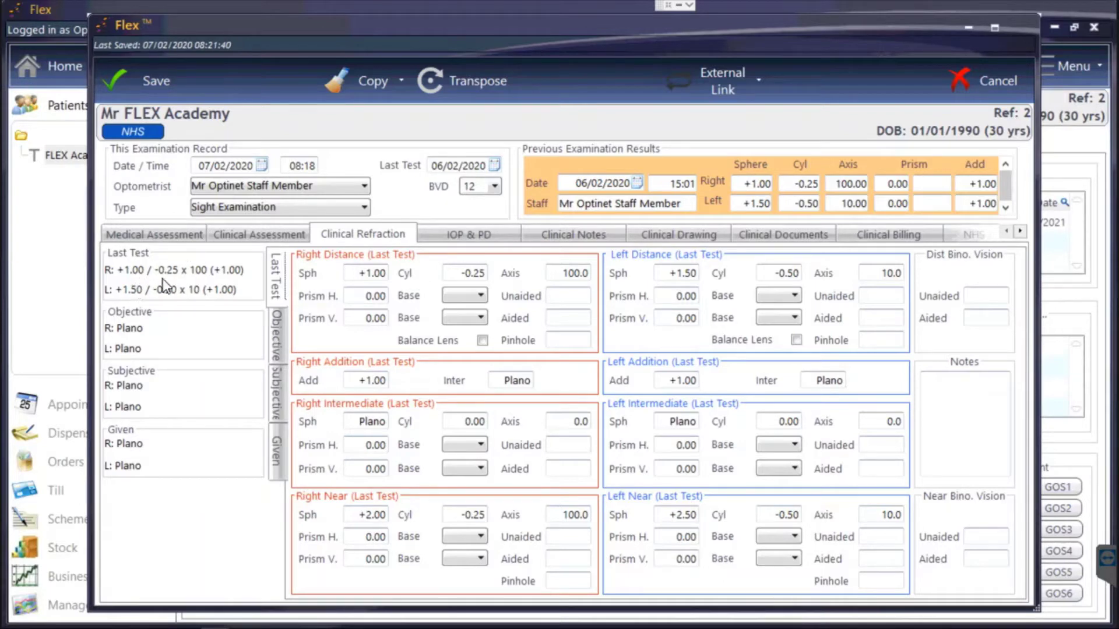
# - Enter the right objective refraction +1.25/-0.25 x 100, unaided 6/12, aided 6/5
pyautogui.click(279, 327)
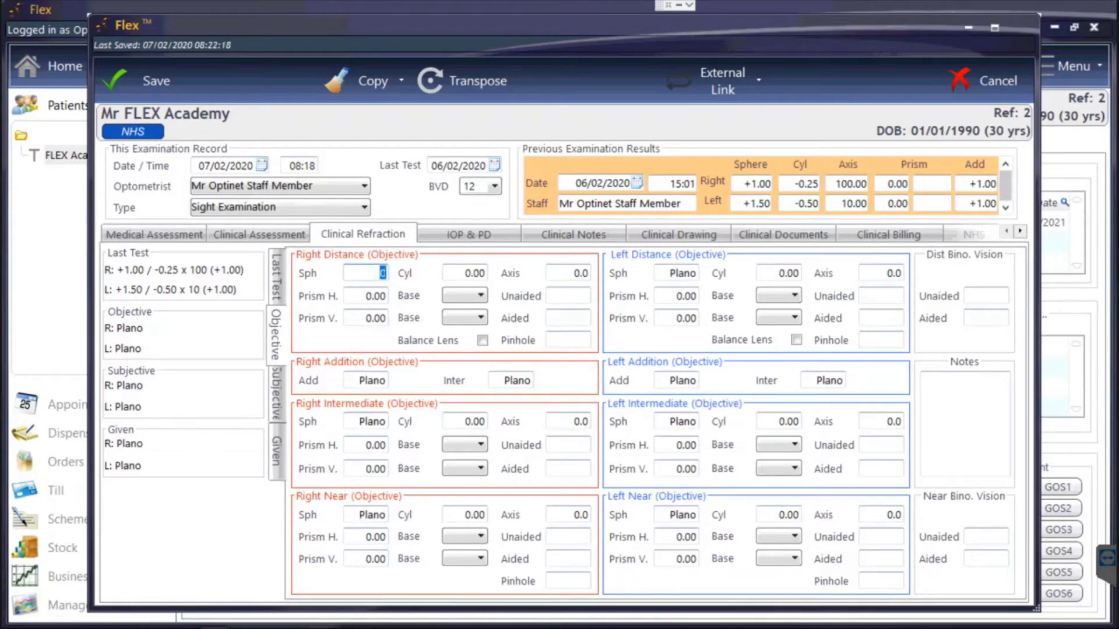
pyautogui.write('1.25')
pyautogui.press('Tab')
pyautogui.write('-0.25')
pyautogui.press('Tab')
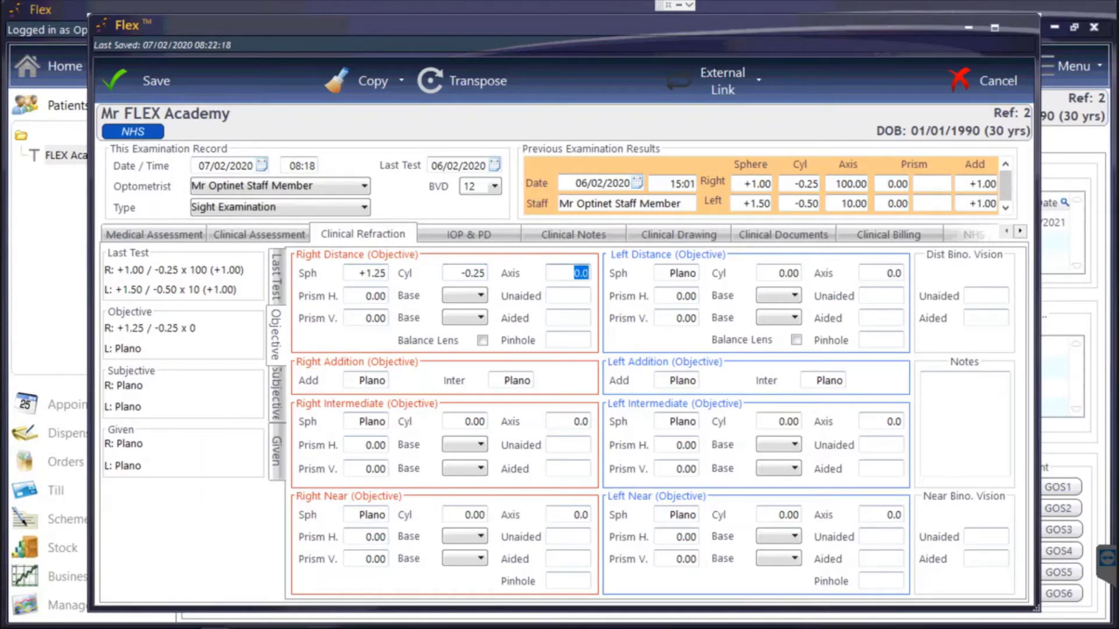
pyautogui.write('100')
pyautogui.click(473, 272)
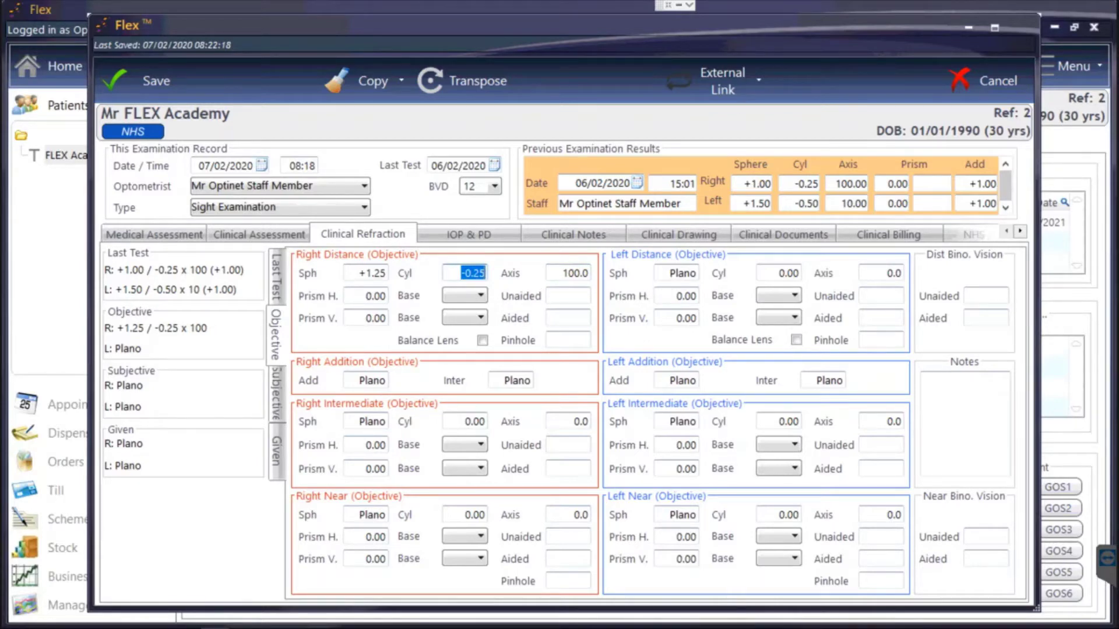
pyautogui.click(569, 296)
pyautogui.write('6/12')
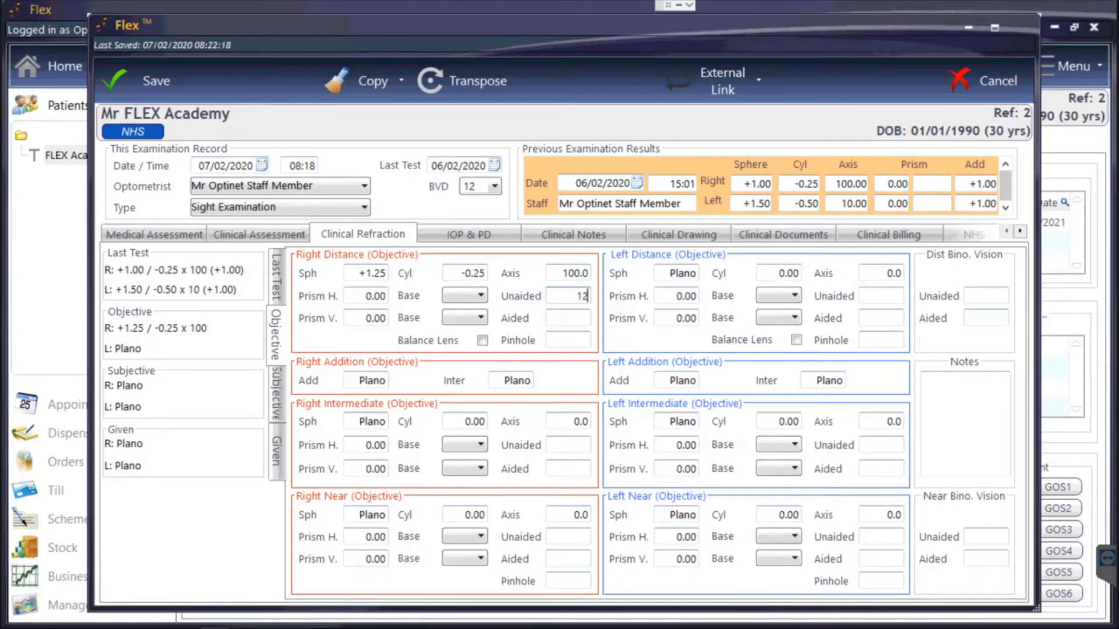
pyautogui.press('Tab')
pyautogui.write('5')
pyautogui.press('Tab')
# - Enter the left refraction +1.00/-0.50 x 10, unaided 6/12, aided 6/5, plus a +1.00 addition
pyautogui.click(676, 274)
pyautogui.write('1')
pyautogui.press('Tab')
pyautogui.write('-0.5')
pyautogui.press('Tab')
pyautogui.write('10')
pyautogui.press('Tab')
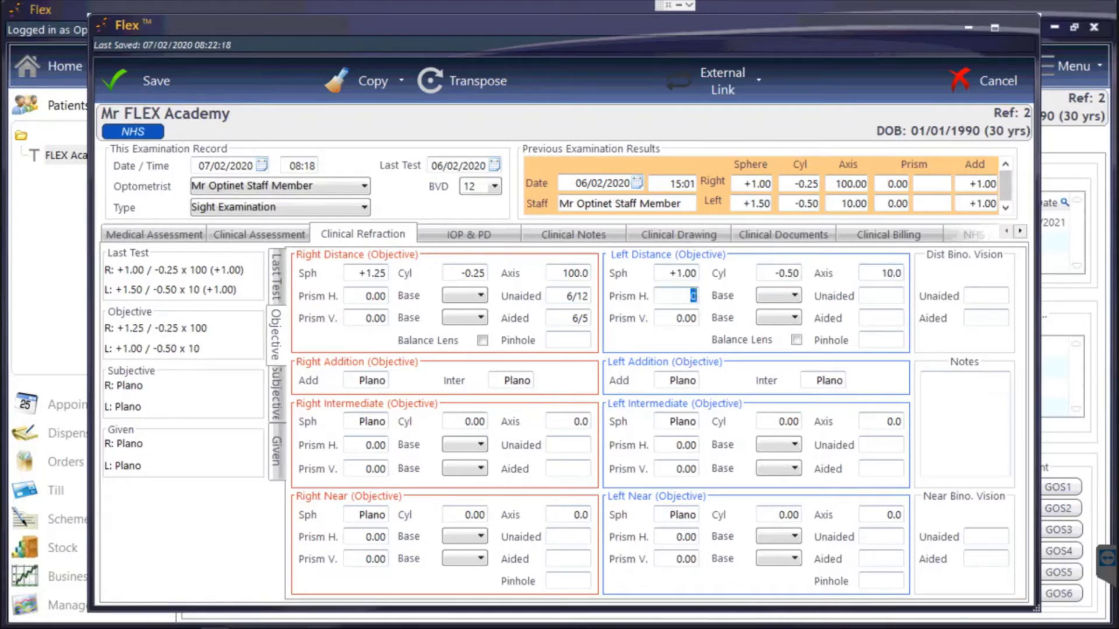
pyautogui.click(891, 296)
pyautogui.write('12')
pyautogui.press('Tab')
pyautogui.write('5')
pyautogui.press('Tab')
pyautogui.press('Tab')
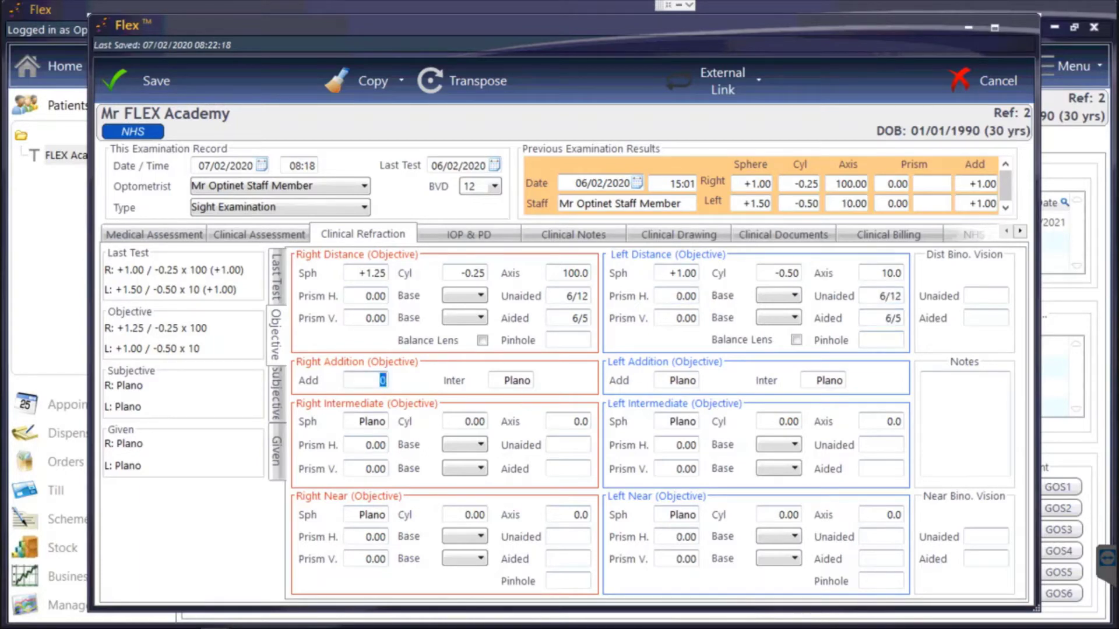
pyautogui.write('1')
pyautogui.press('Tab')
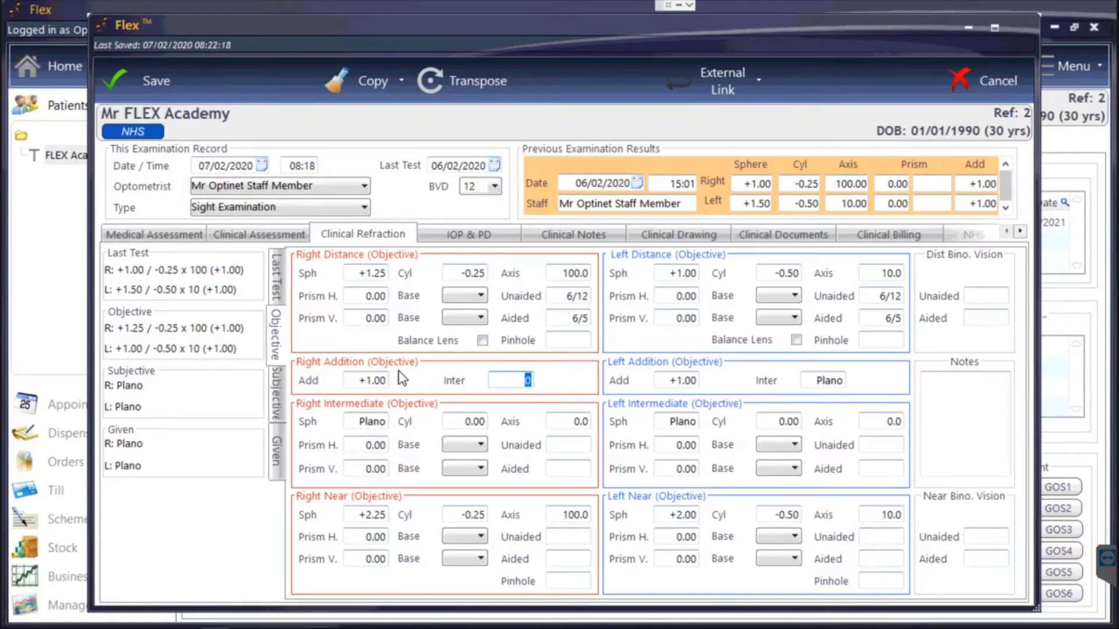
# - Copy the objective Rx into Given (R +1.25/-0.25 x 100, L +1.00/-0.50 x 10, +1.00 add), transposing twice to check
pyautogui.click(373, 81)
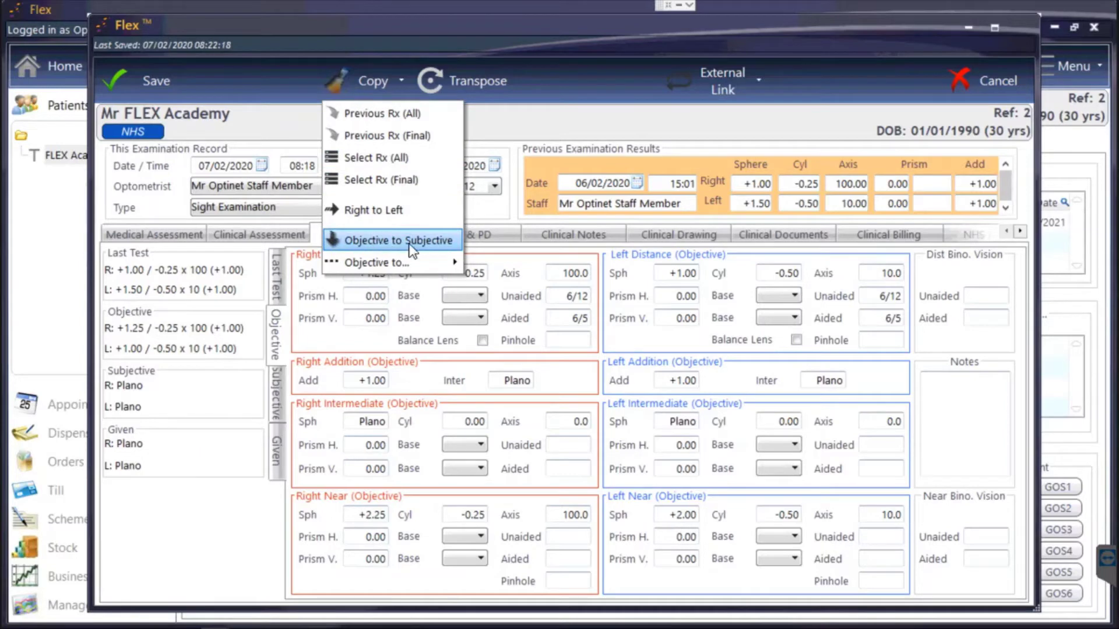
pyautogui.moveTo(397, 267)
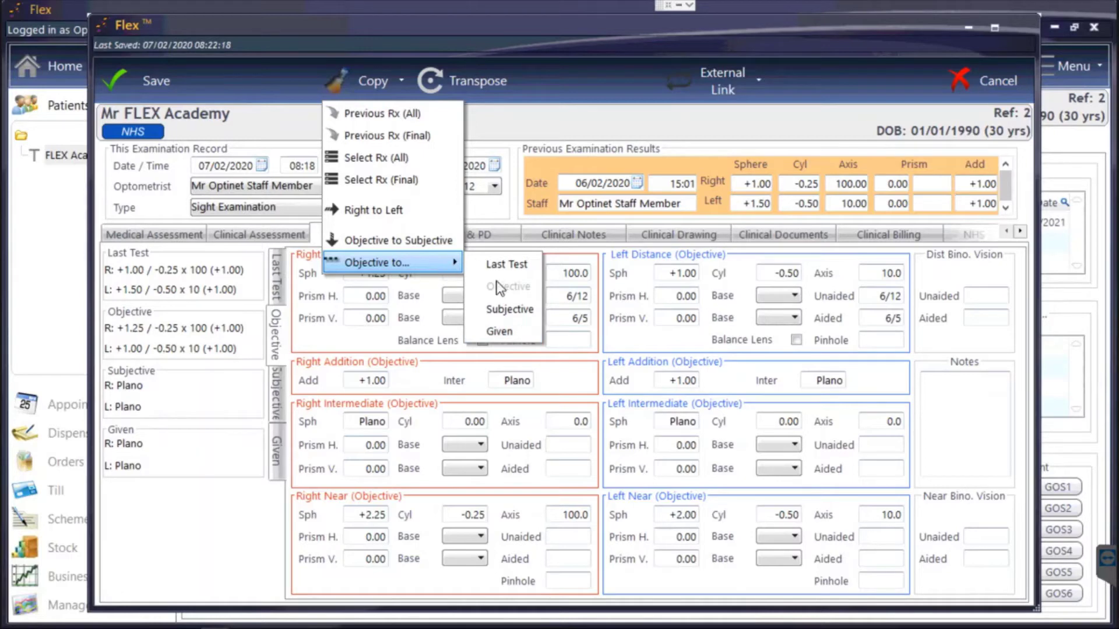
pyautogui.click(500, 330)
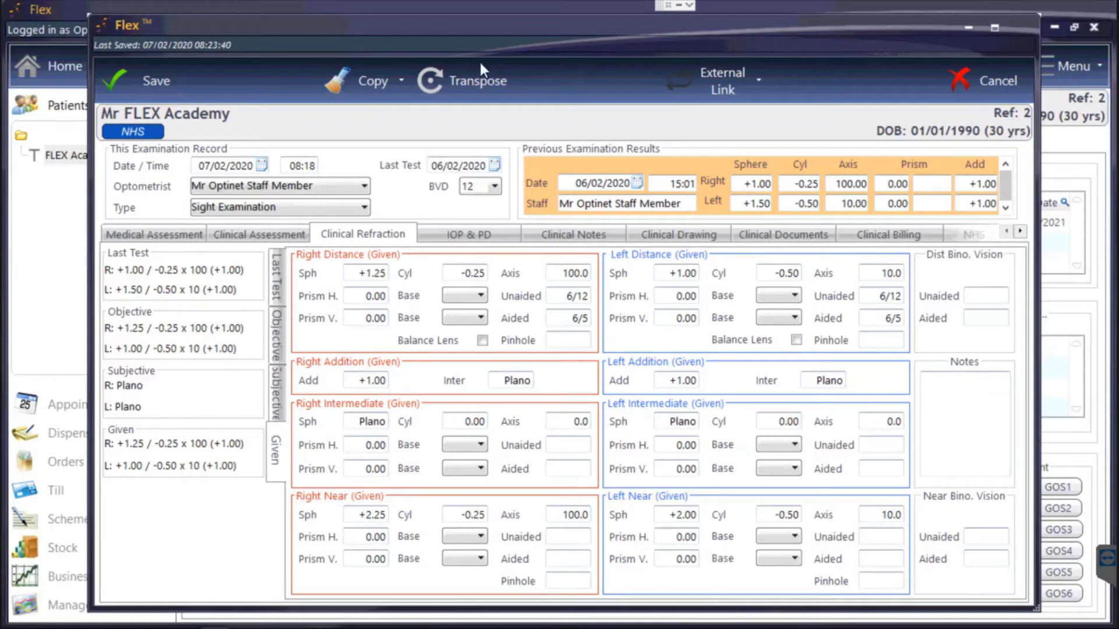
pyautogui.click(466, 79)
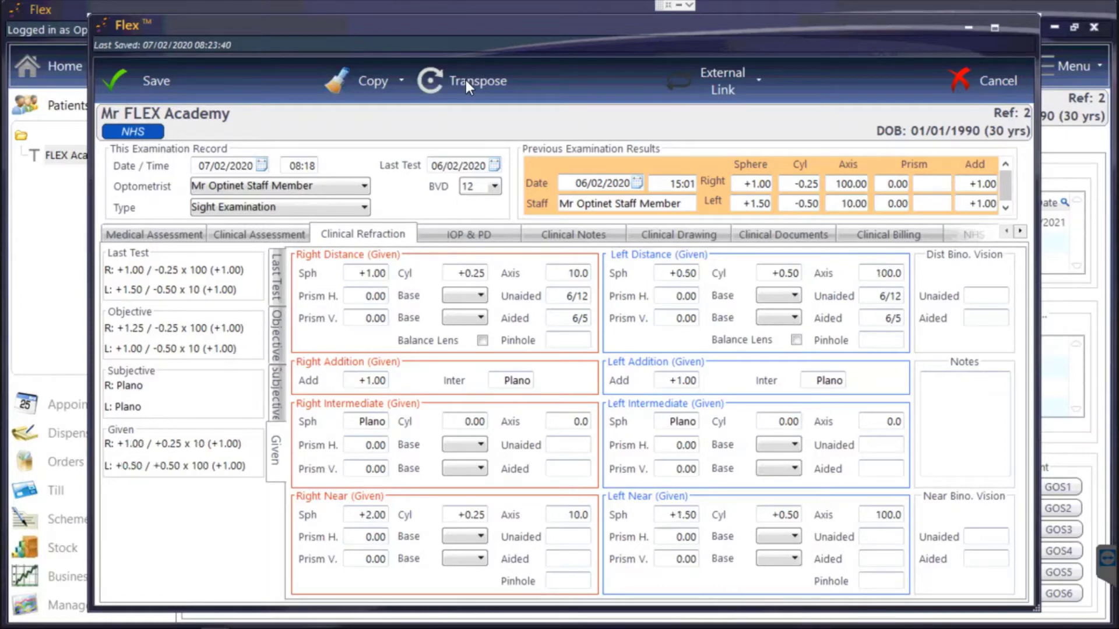
pyautogui.click(466, 79)
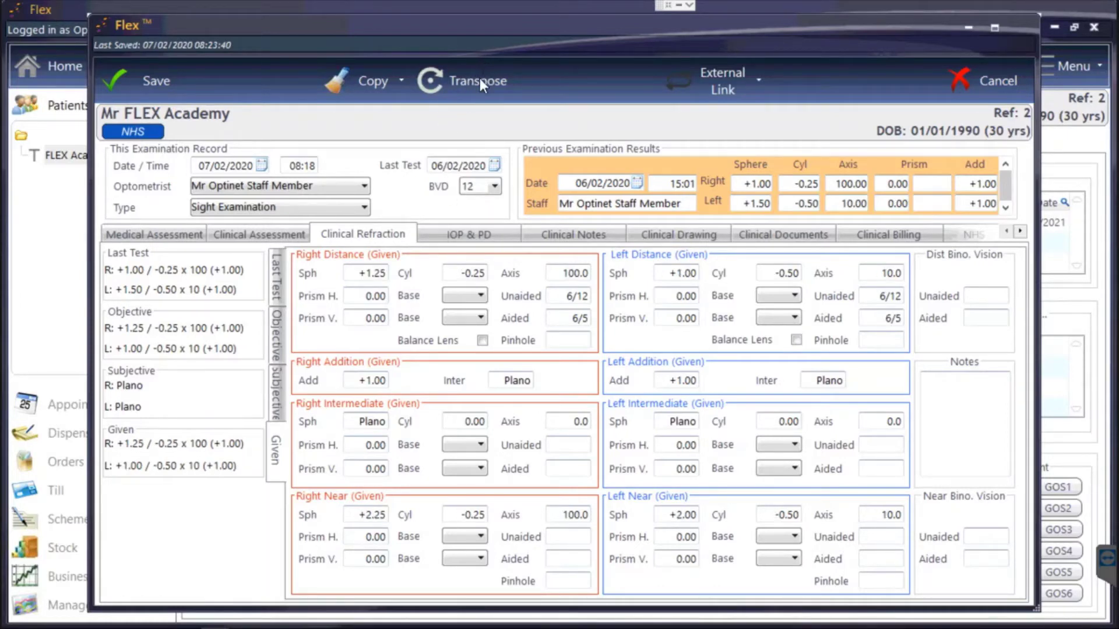
# - On the IOP & PD page, choose Tonometer as the device and enter first IOPs of 21 right, 22 left
pyautogui.click(487, 233)
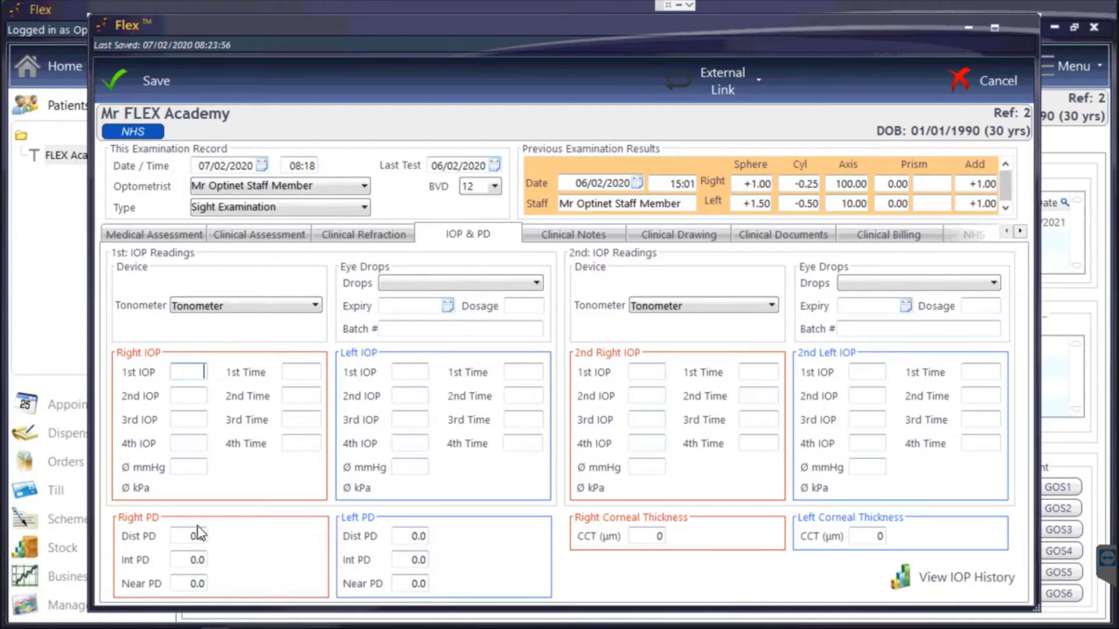
pyautogui.click(233, 309)
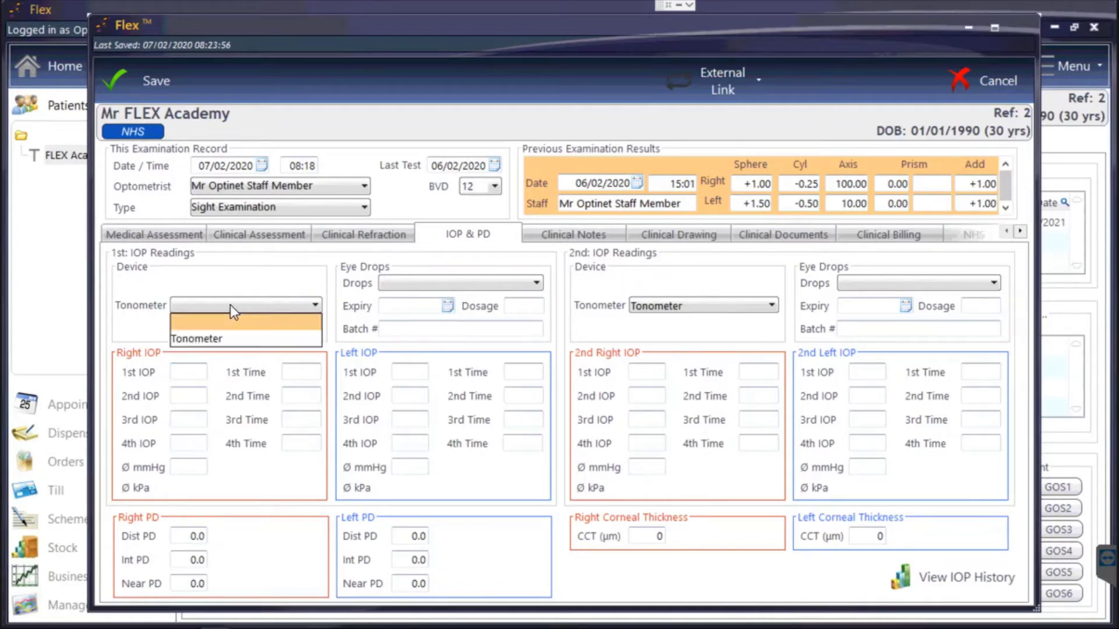
pyautogui.click(207, 337)
pyautogui.click(190, 374)
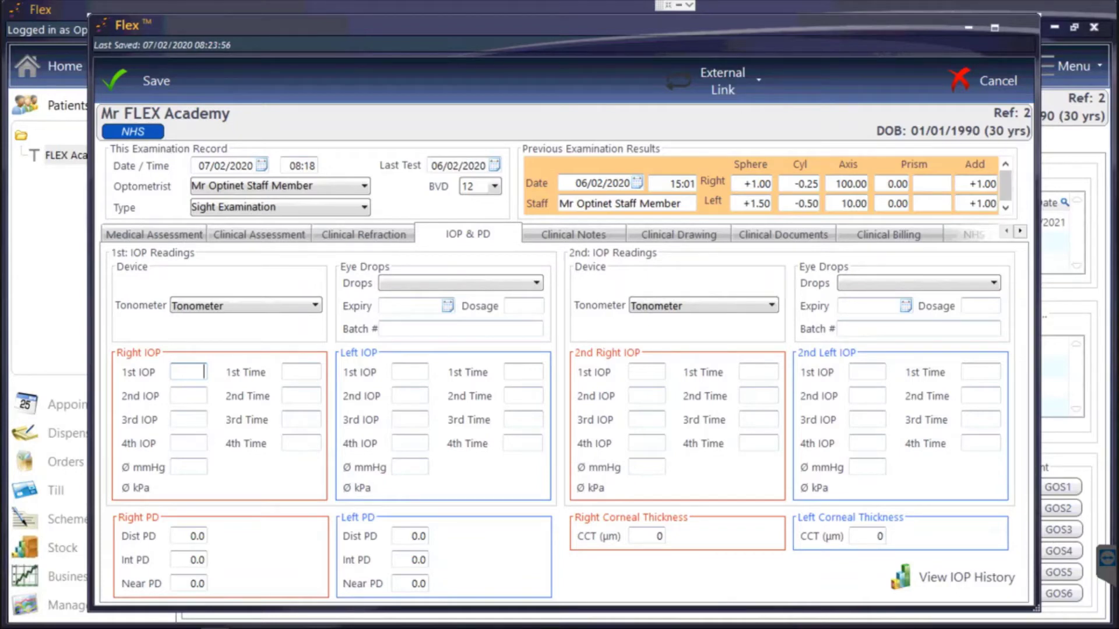
pyautogui.write('21')
pyautogui.press('Tab')
pyautogui.click(403, 373)
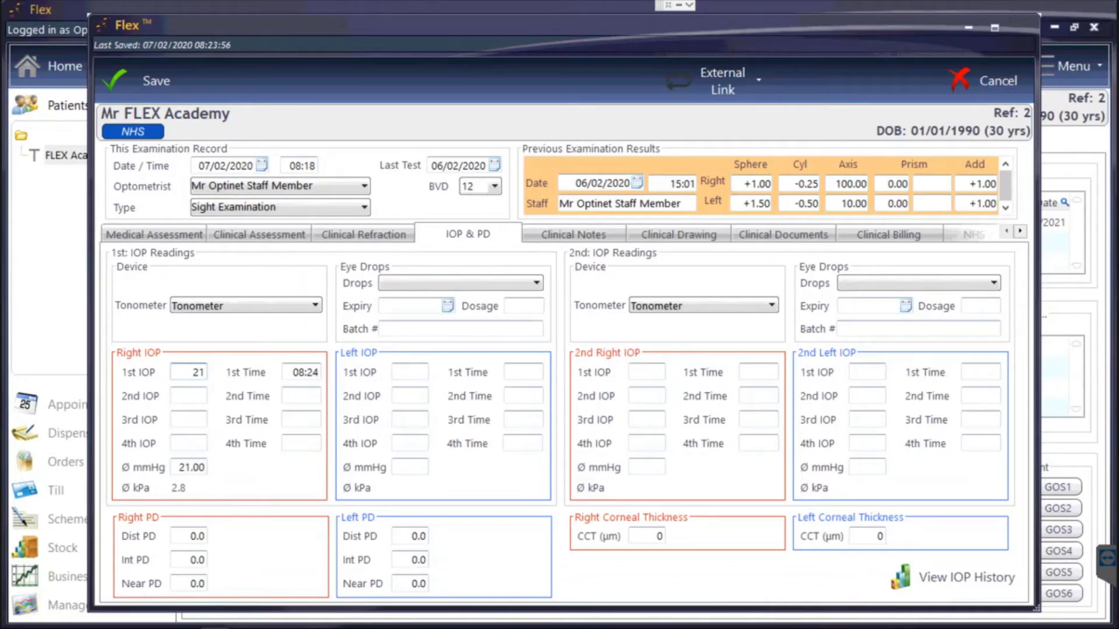
pyautogui.click(408, 372)
pyautogui.write('22')
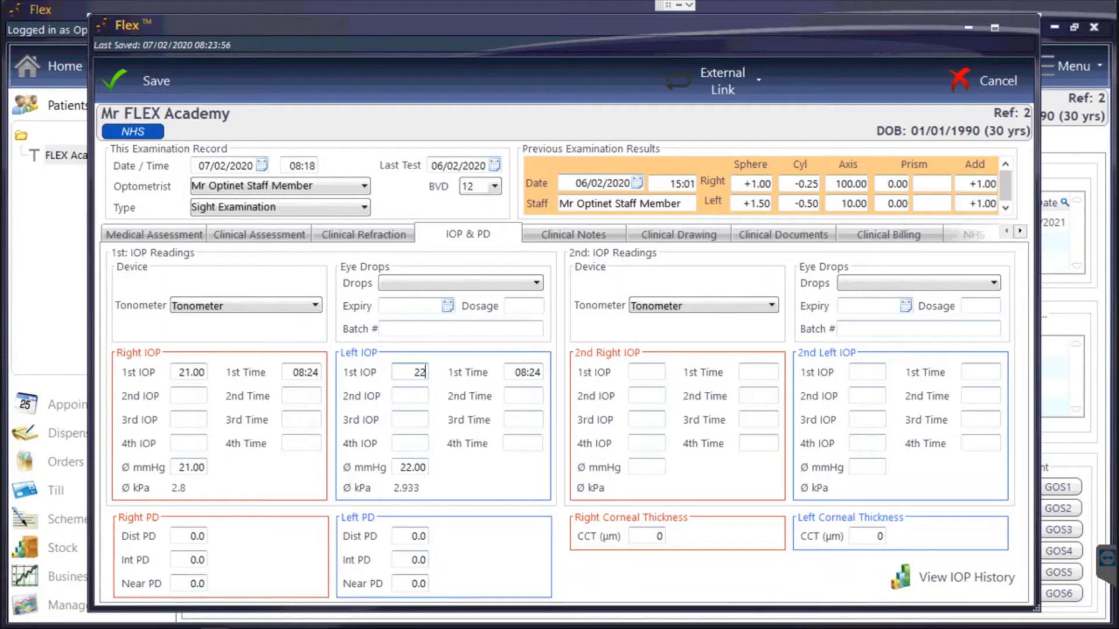
pyautogui.click(954, 581)
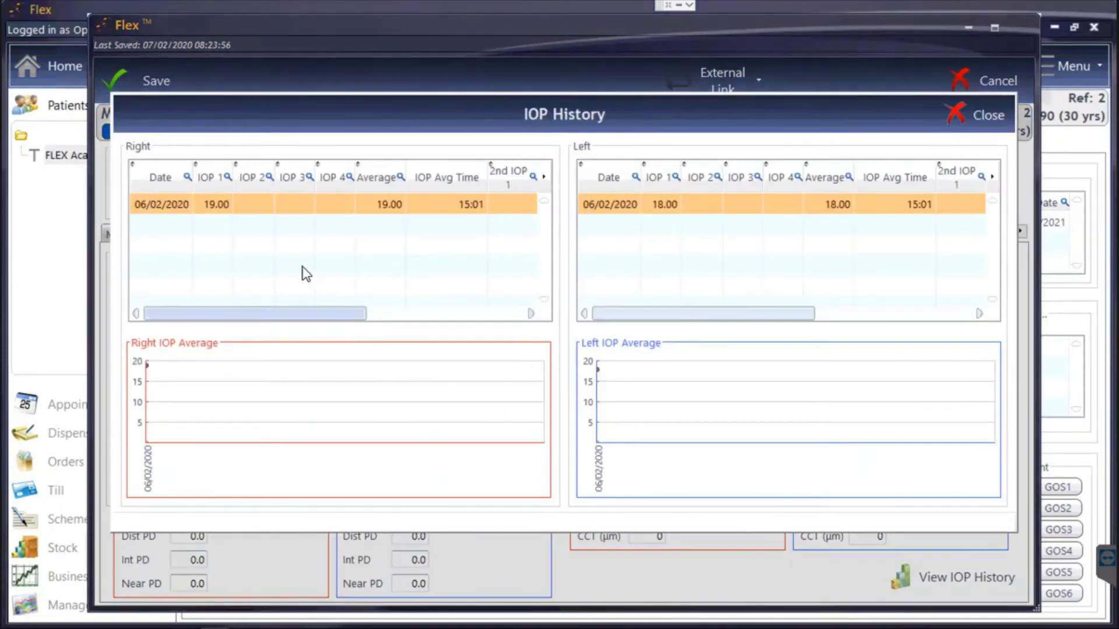
pyautogui.moveTo(157, 371)
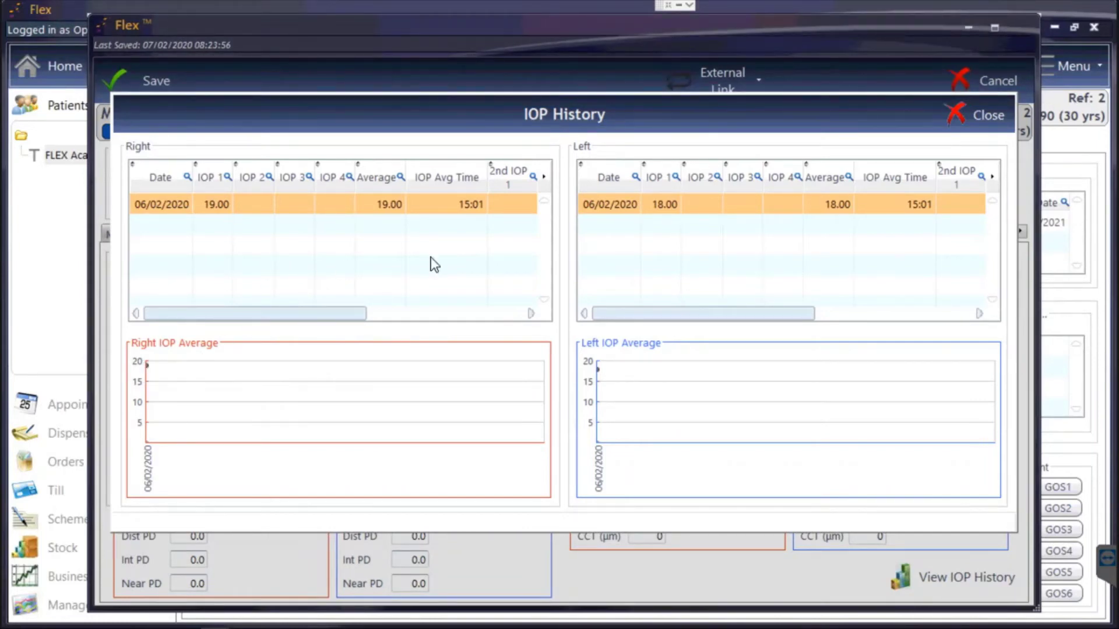
pyautogui.click(967, 116)
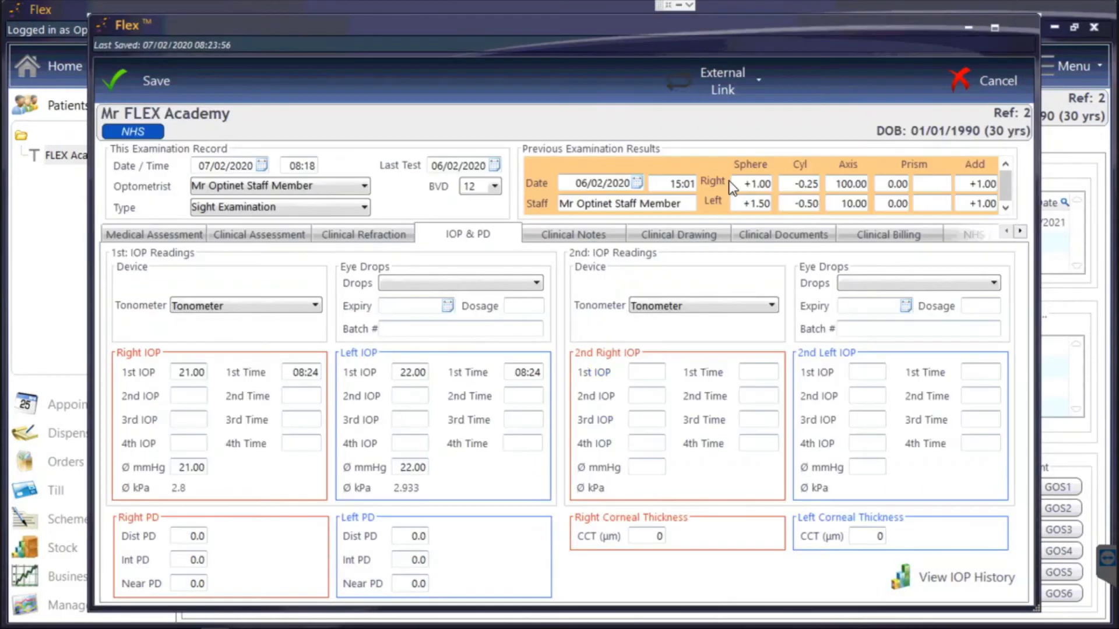
pyautogui.click(434, 284)
# - Record Benoxinate 0.4% as the eye drops used, then go to the Clinical Notes page
pyautogui.click(427, 319)
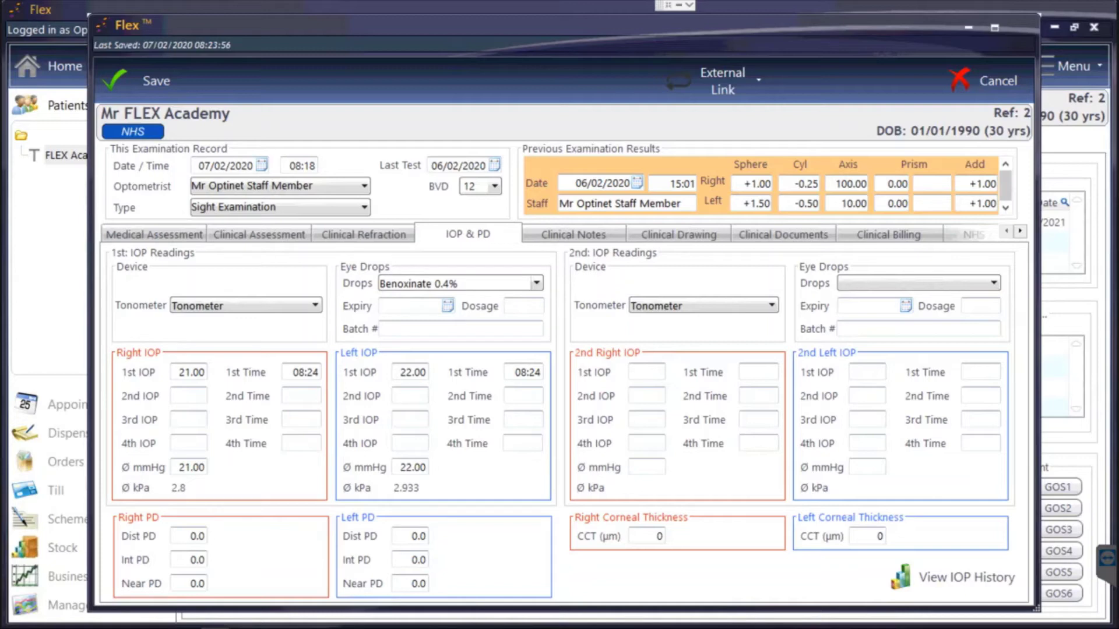
pyautogui.click(659, 536)
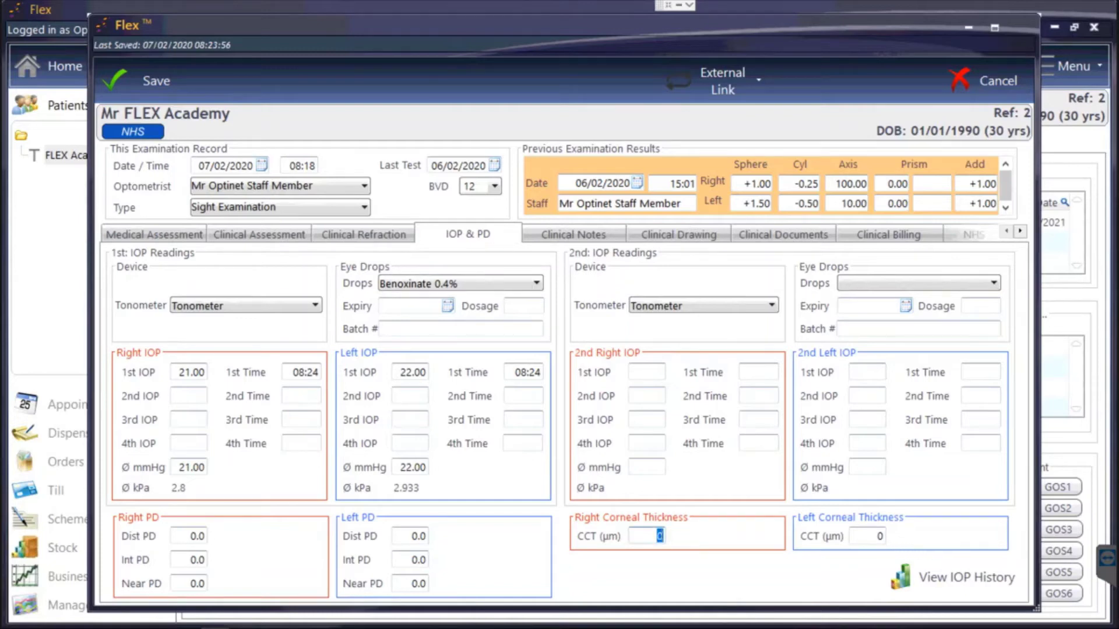
pyautogui.click(596, 239)
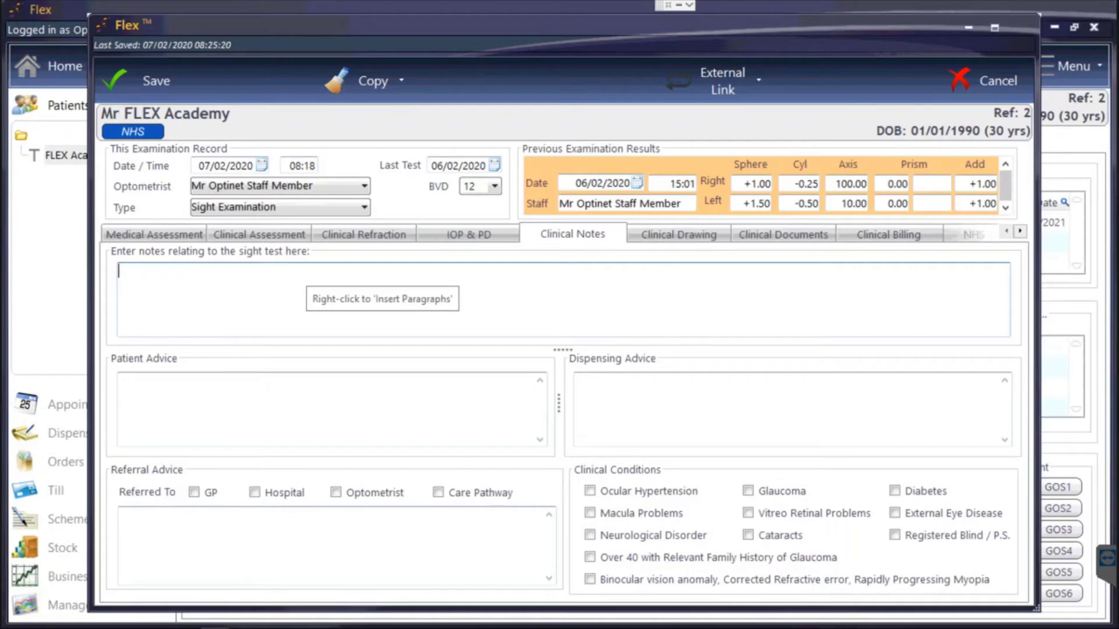
# - Insert the CG Training preset paragraph into Patient Advice, then move through the dispensing and referral advice fields
pyautogui.click(119, 380)
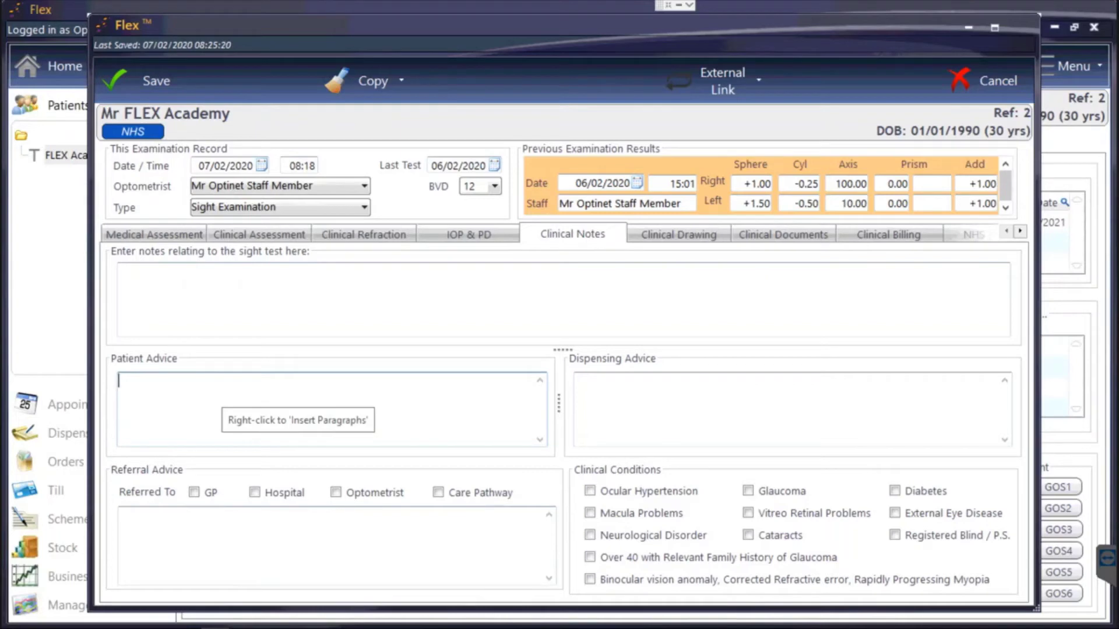
pyautogui.rightClick(224, 403)
pyautogui.click(230, 413)
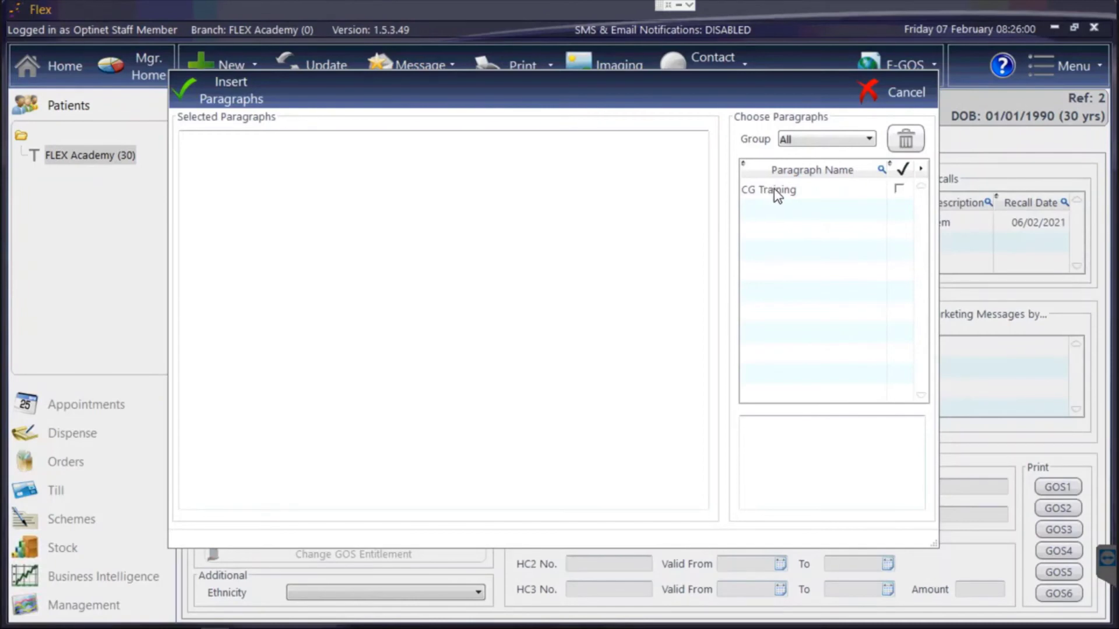
pyautogui.click(774, 189)
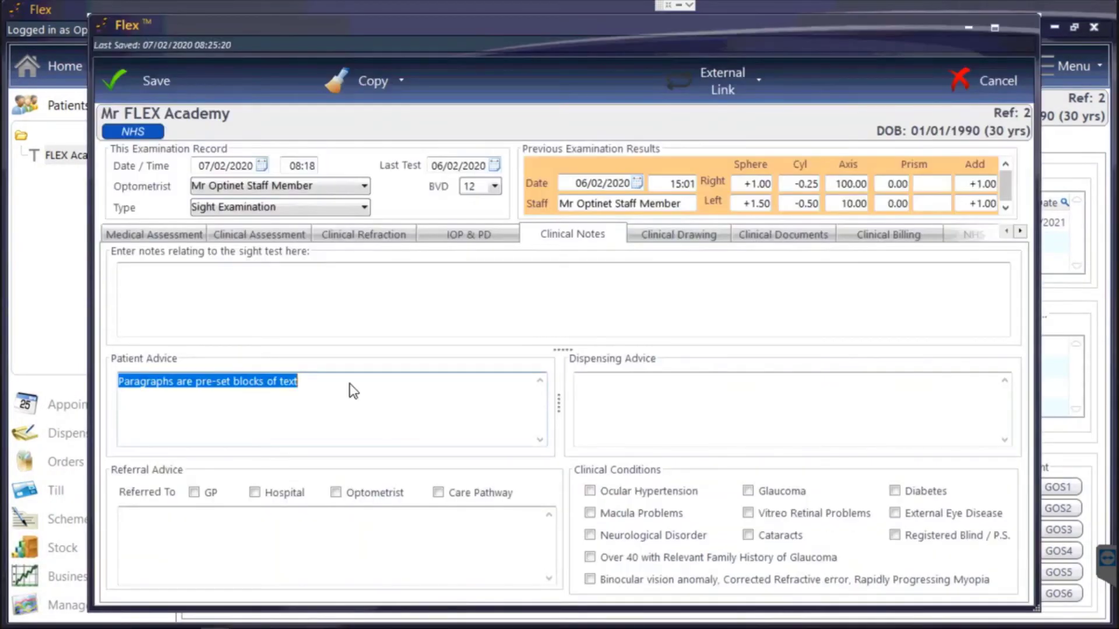
pyautogui.click(349, 383)
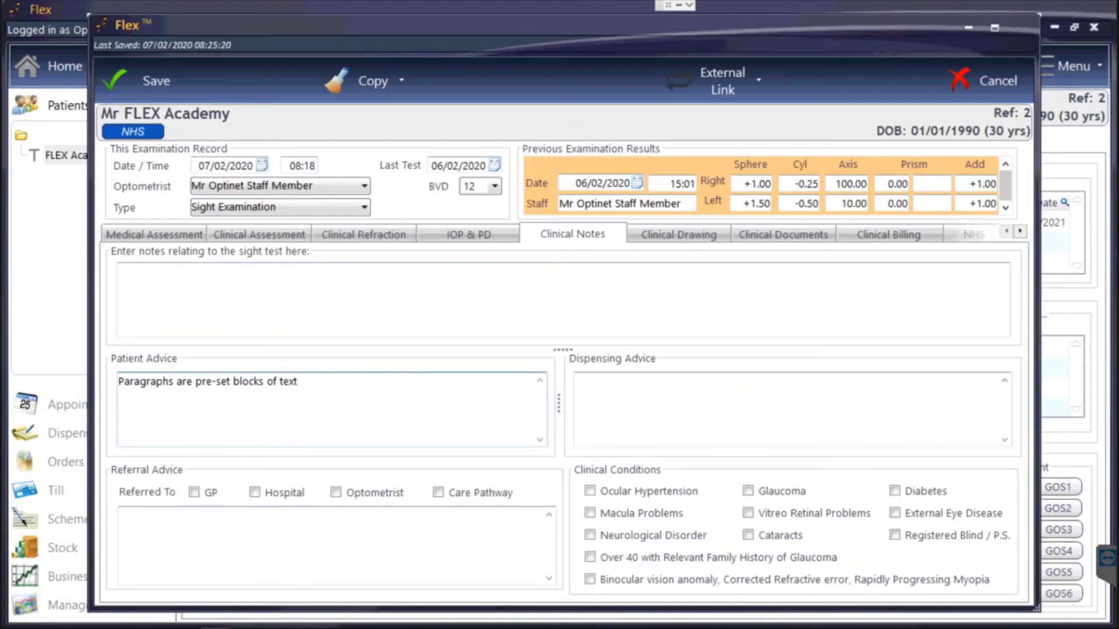
pyautogui.click(575, 382)
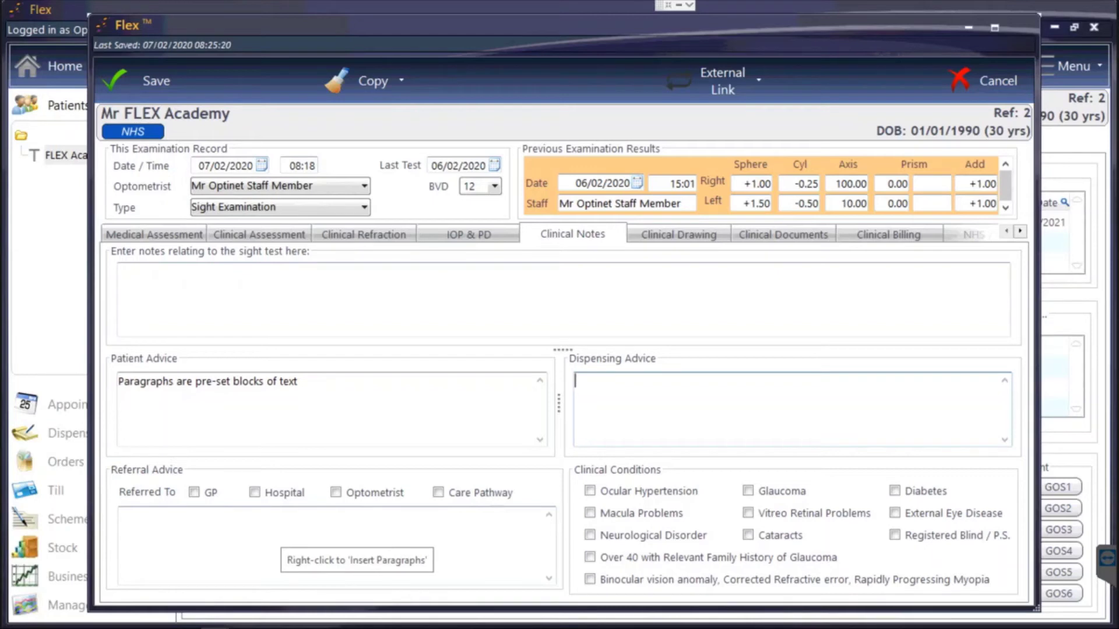
pyautogui.click(327, 539)
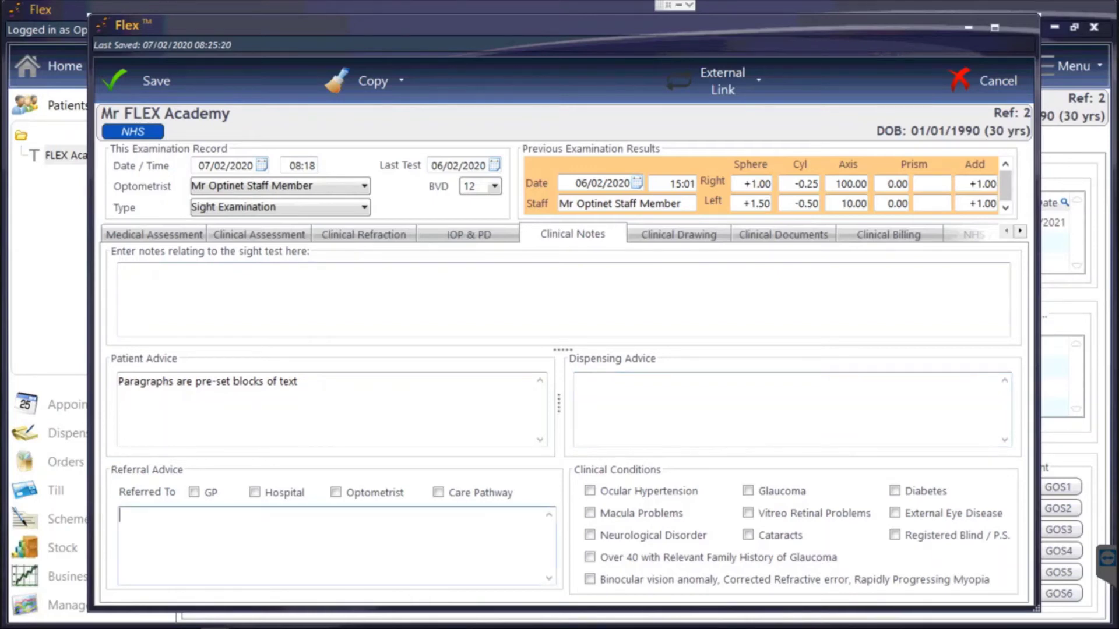
# - Open the external.bmp drawing template and draw a small freehand mark and a line across the bottom
pyautogui.click(708, 236)
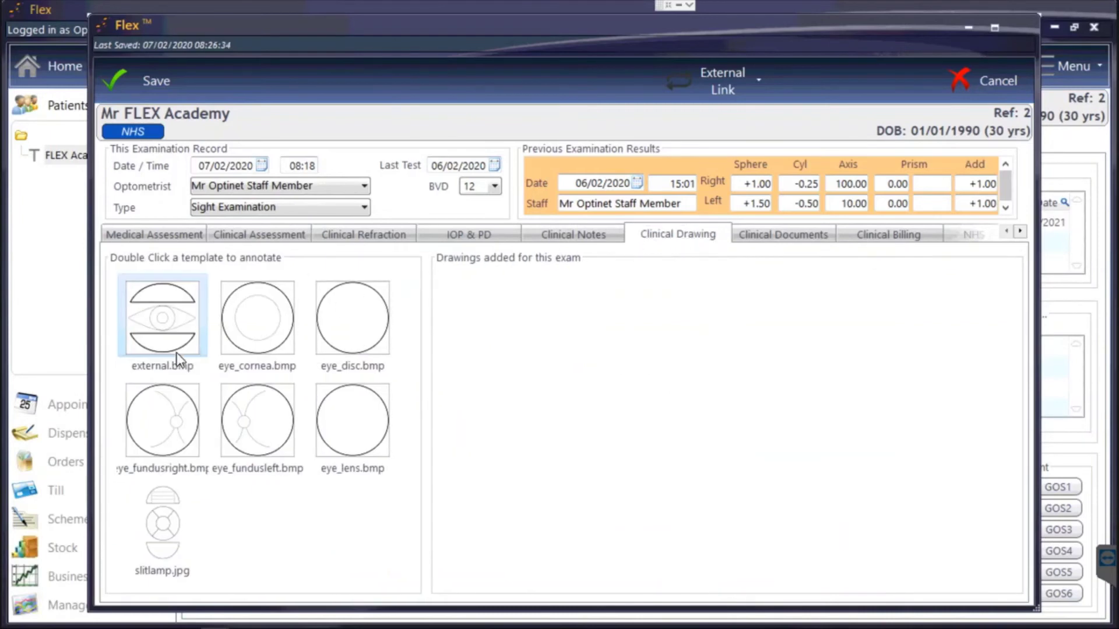
pyautogui.doubleClick(168, 318)
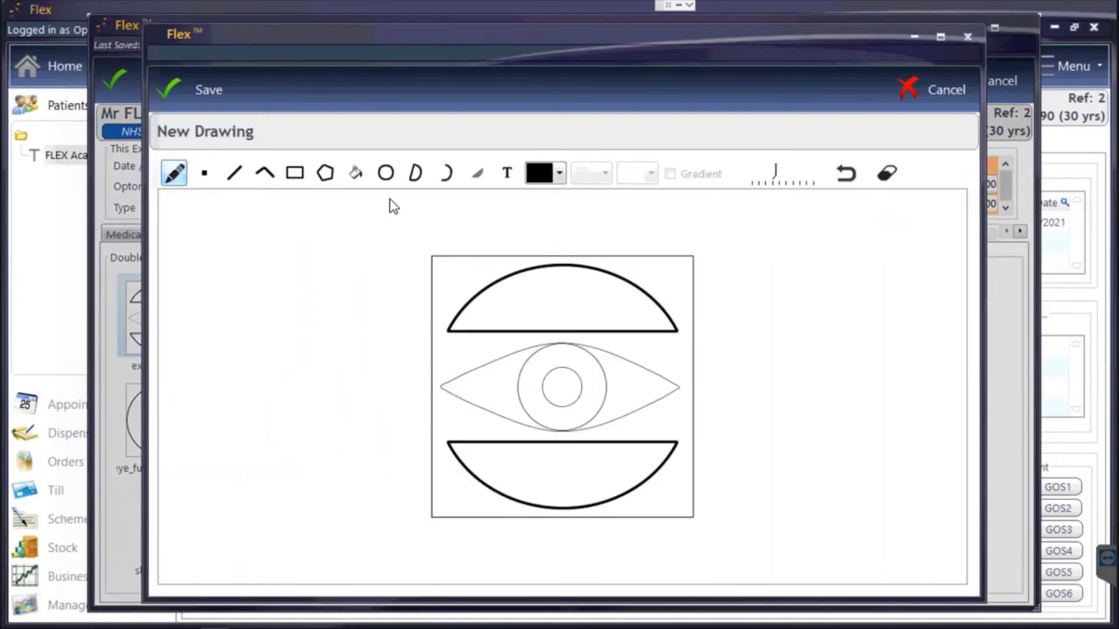
pyautogui.moveTo(546, 291); pyautogui.dragTo(558, 281)
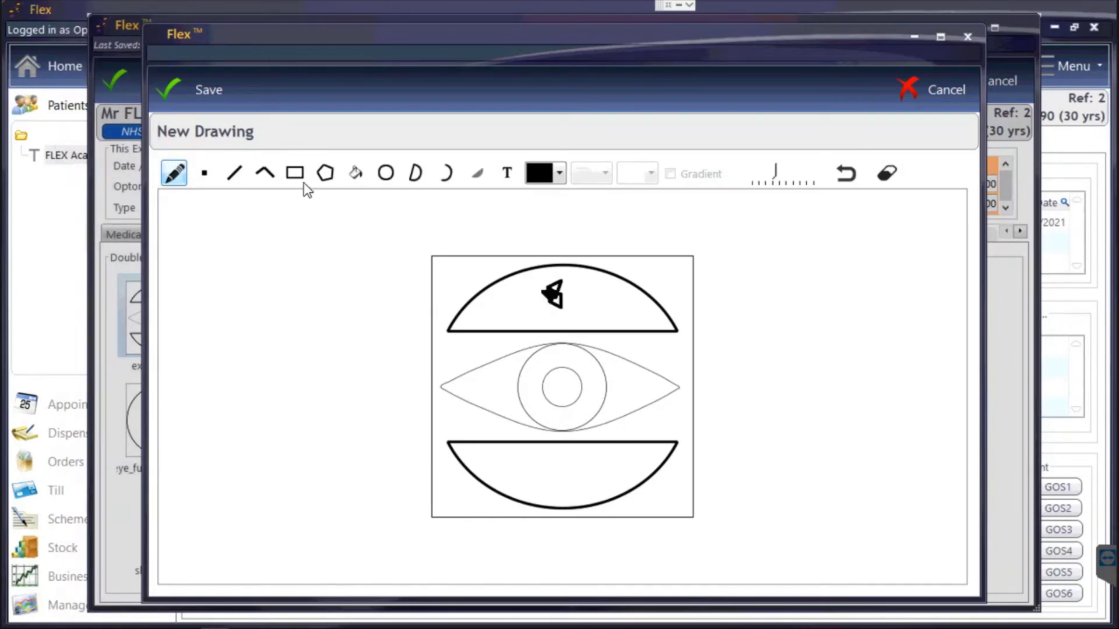
pyautogui.click(236, 175)
pyautogui.moveTo(493, 460); pyautogui.dragTo(615, 479)
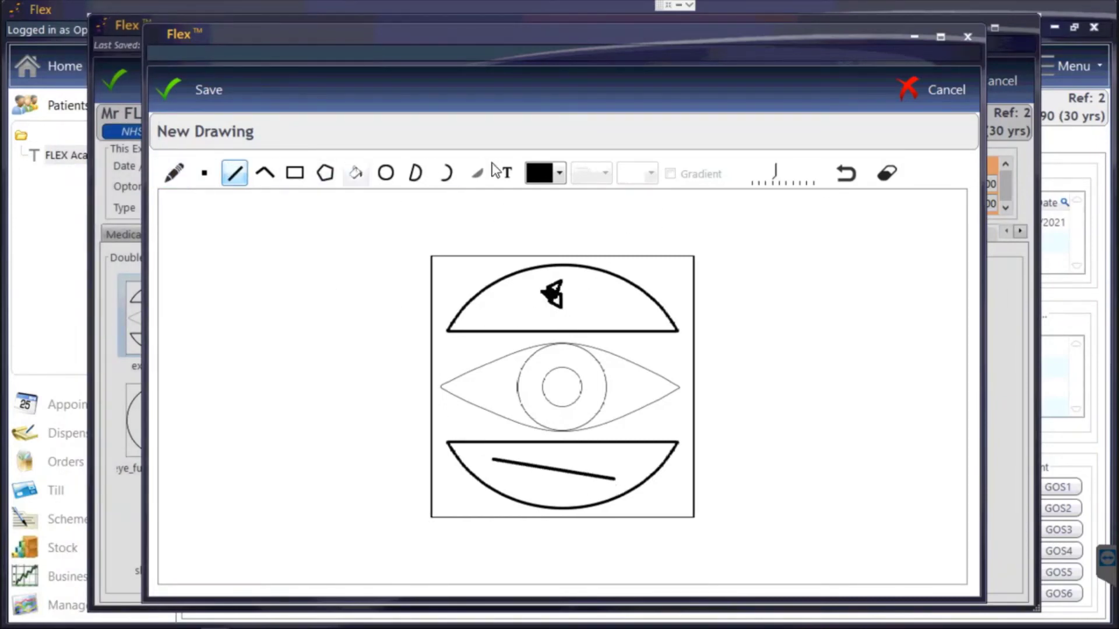
# - Fill the right part of the eye red, add the label 'mole', and save the drawing to the exam
pyautogui.click(356, 173)
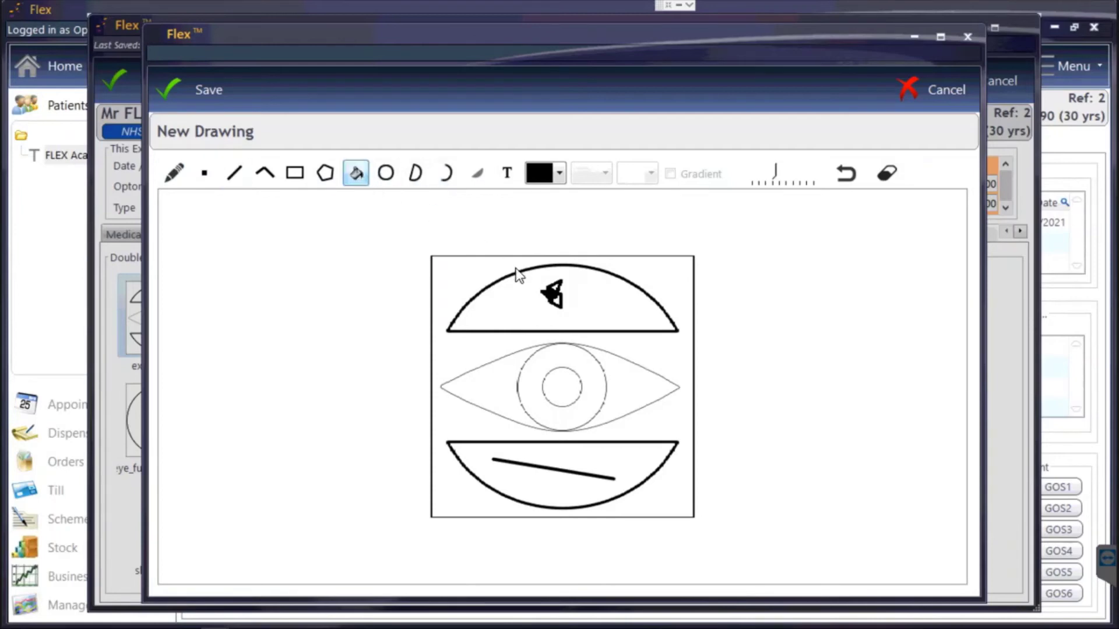
pyautogui.click(559, 173)
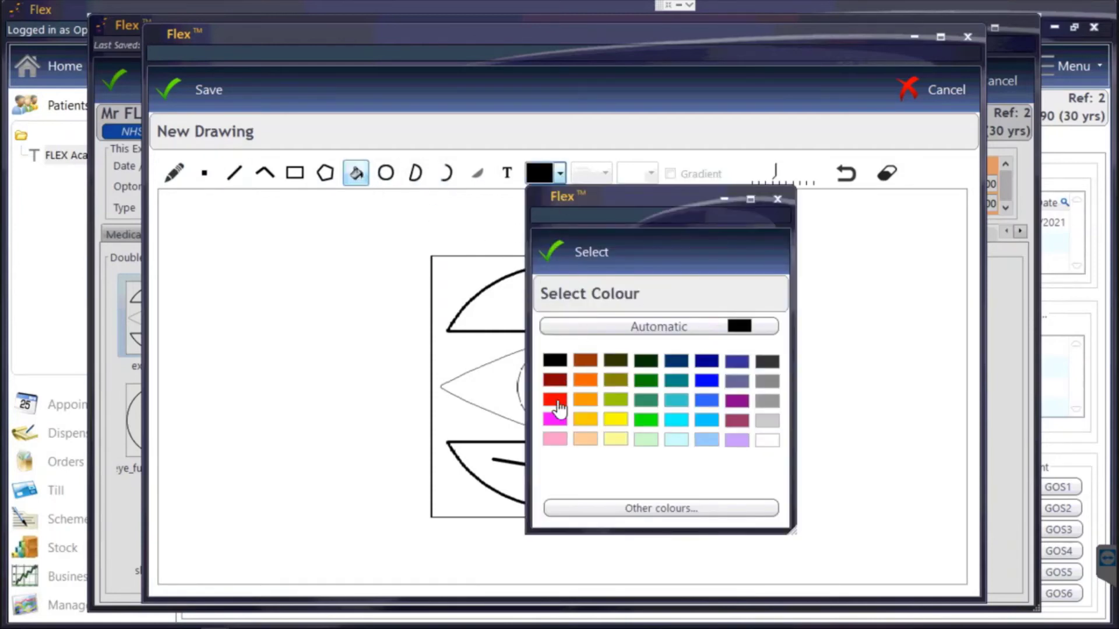
pyautogui.click(552, 393)
pyautogui.click(641, 402)
pyautogui.click(508, 173)
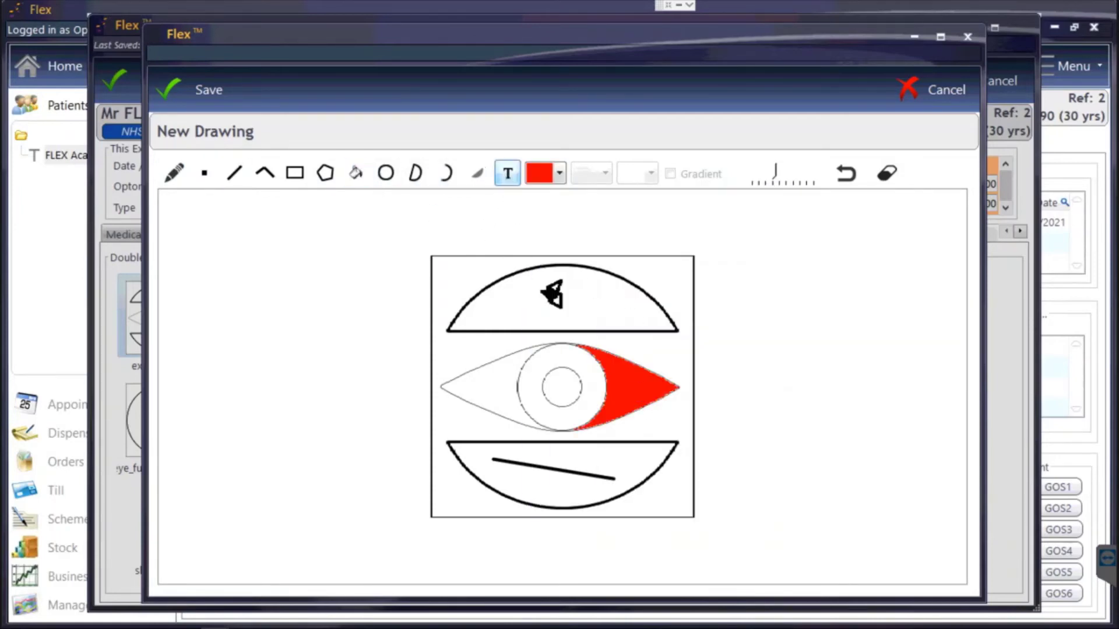
pyautogui.click(550, 293)
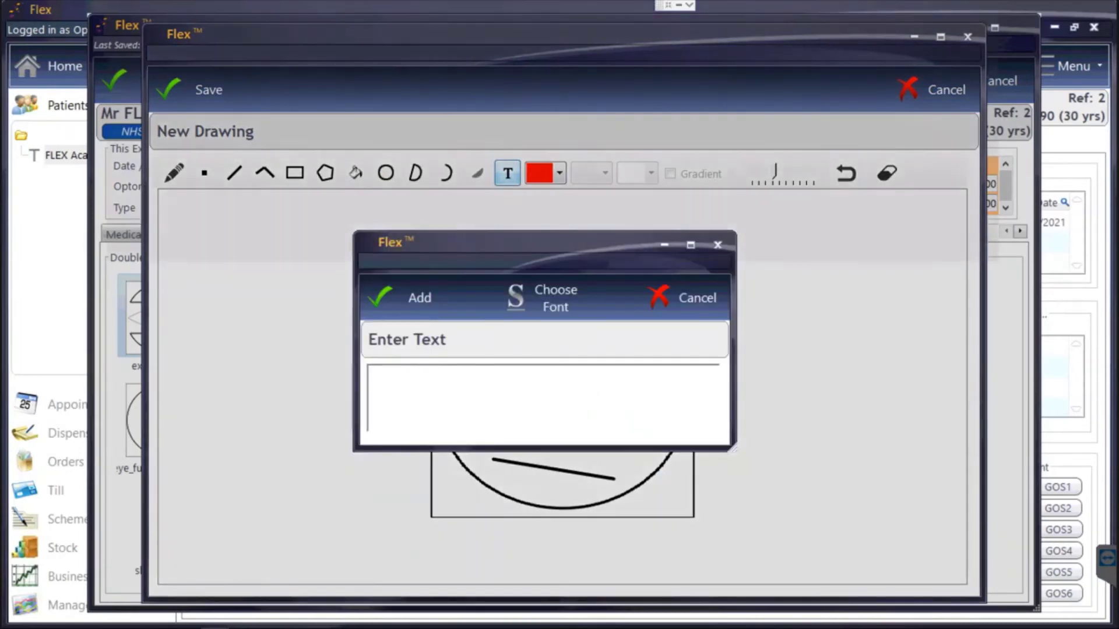
pyautogui.write('mole')
pyautogui.click(380, 297)
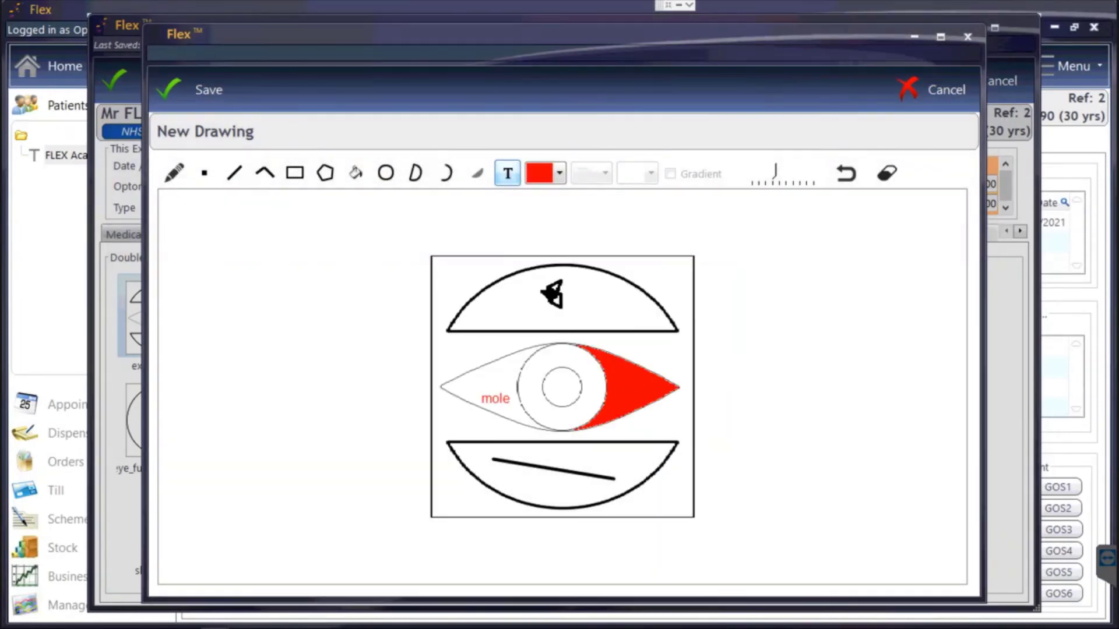
pyautogui.click(202, 92)
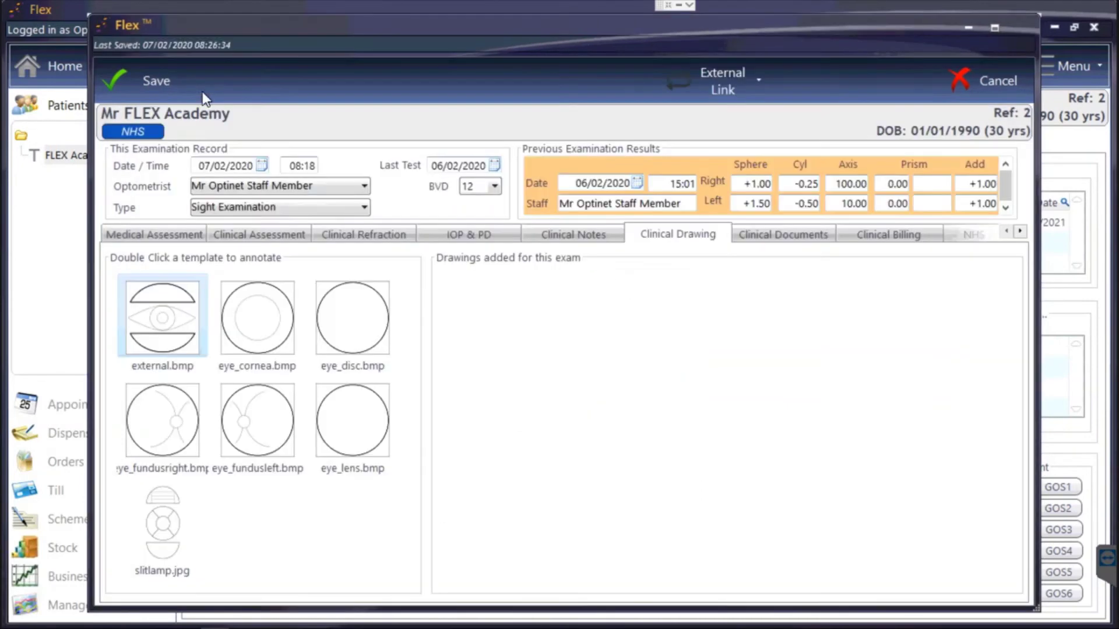
# - Add a £30.00 Private Test charge under Clinical Billing, then bring up the NHS / Recall page
pyautogui.click(883, 236)
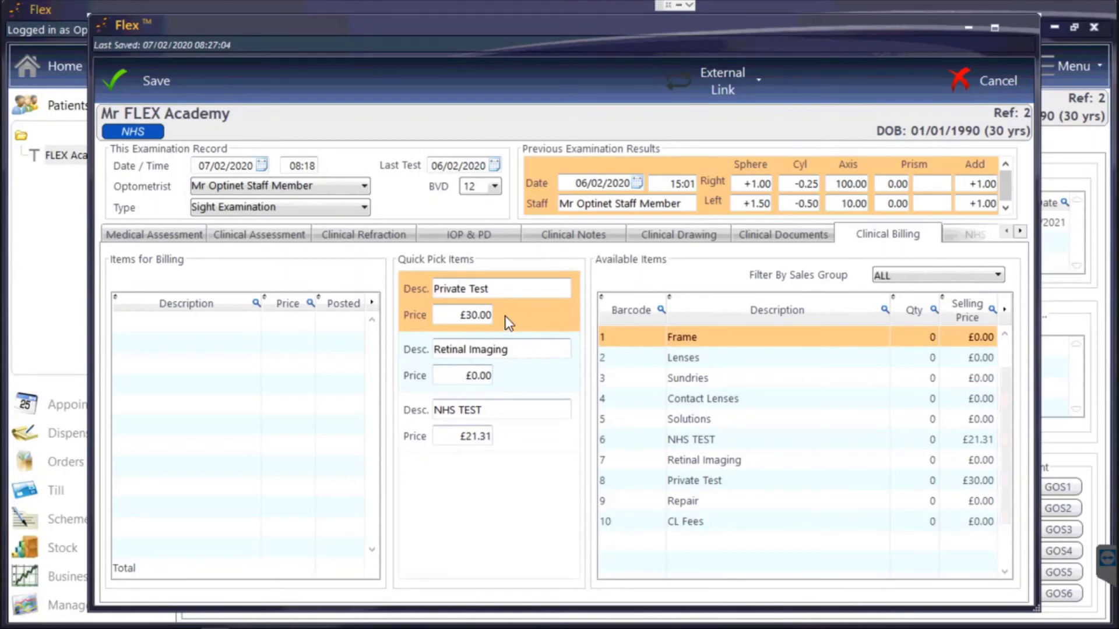
pyautogui.click(525, 309)
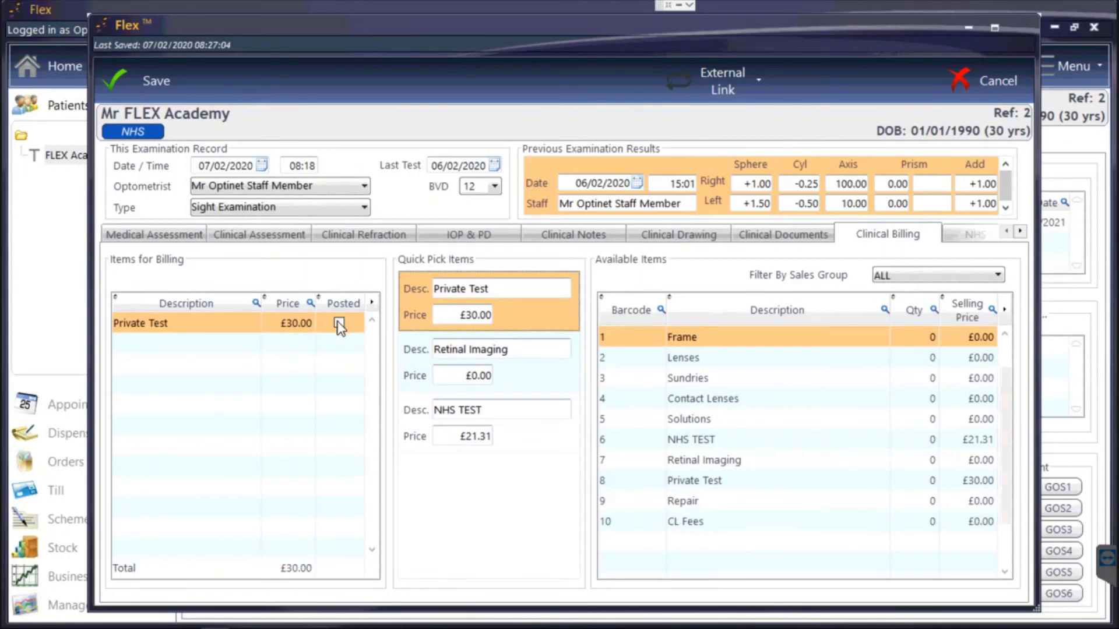
pyautogui.click(973, 233)
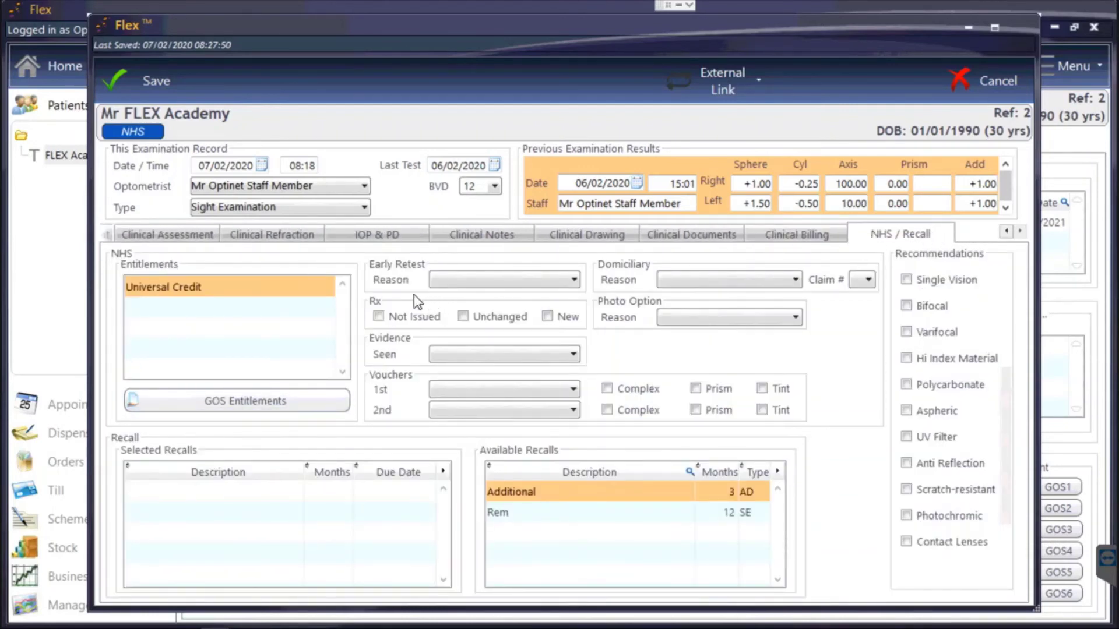
# - After the save alert, go back and set Early Retest Reason to 2 - Worsening with Rx marked New
pyautogui.click(151, 81)
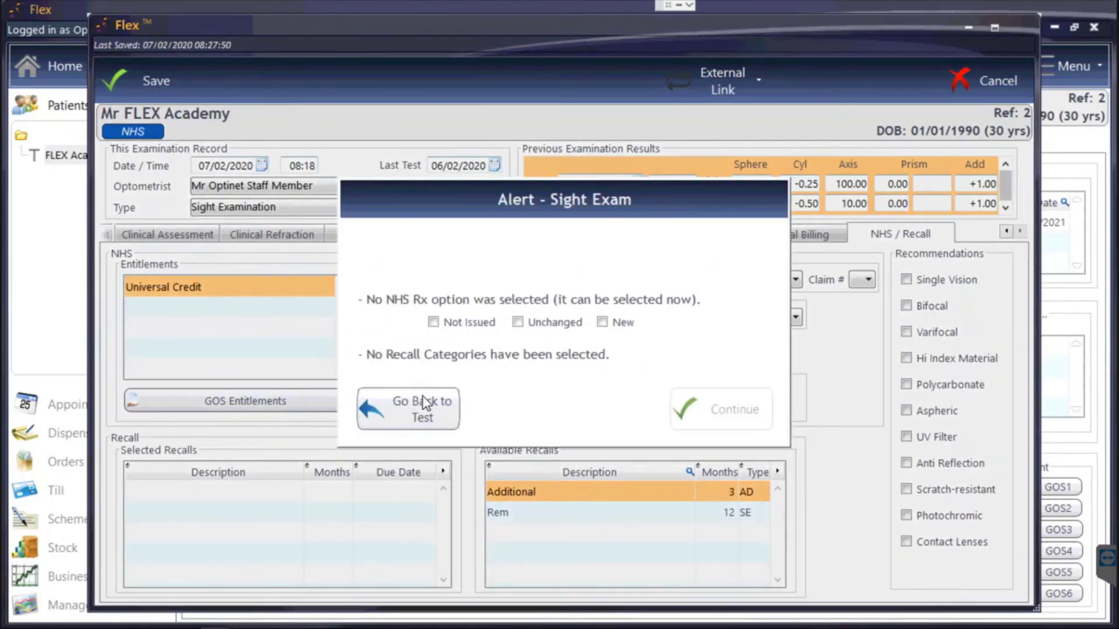
pyautogui.click(422, 402)
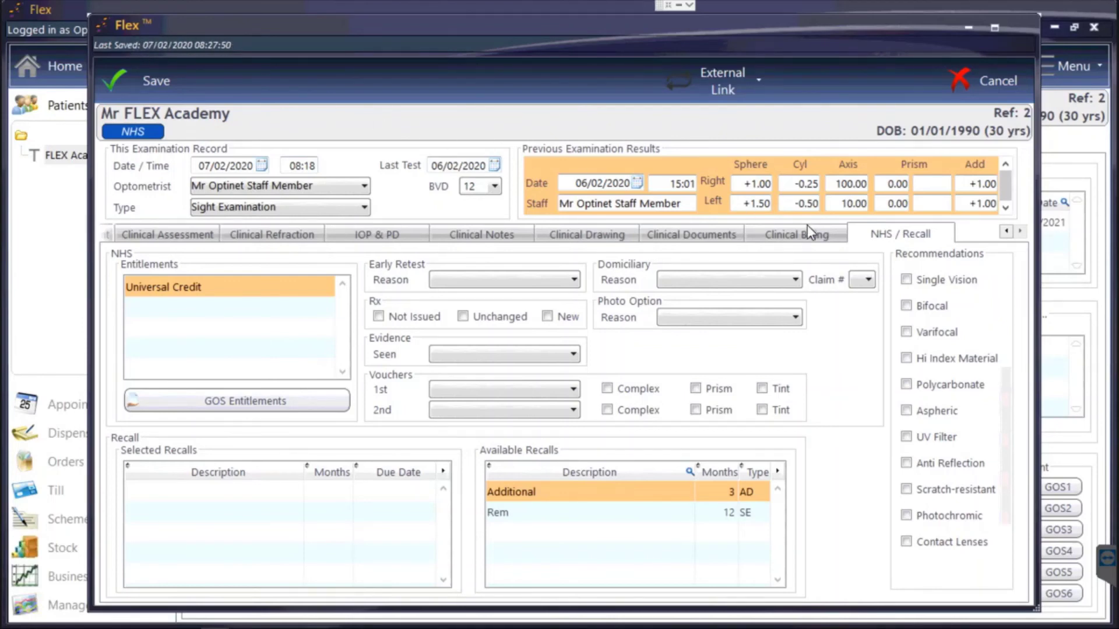
pyautogui.click(460, 280)
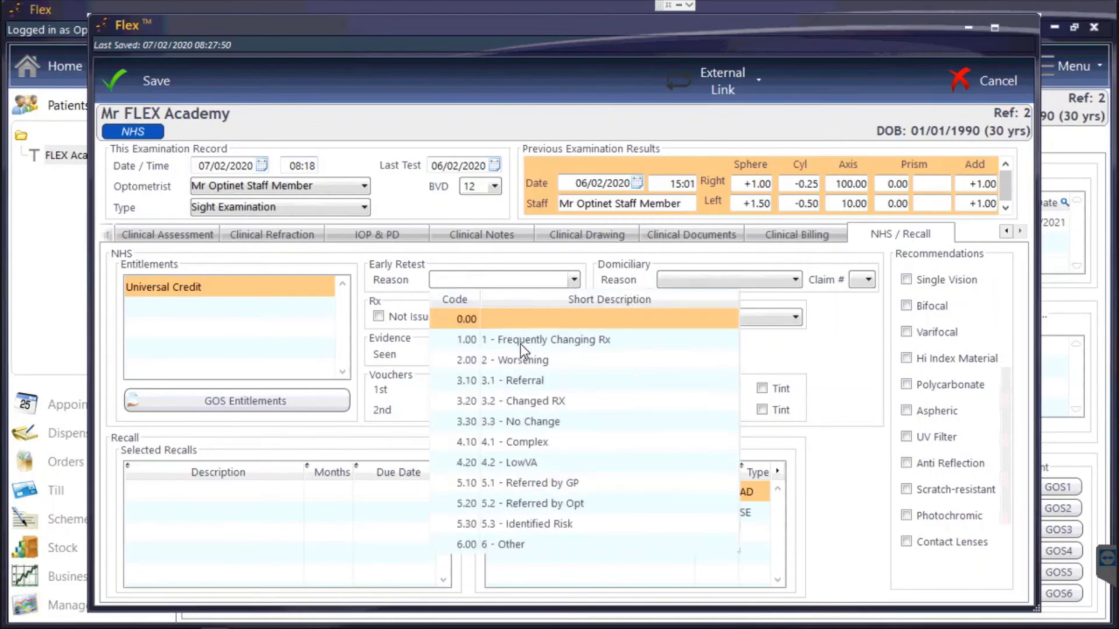
pyautogui.click(521, 359)
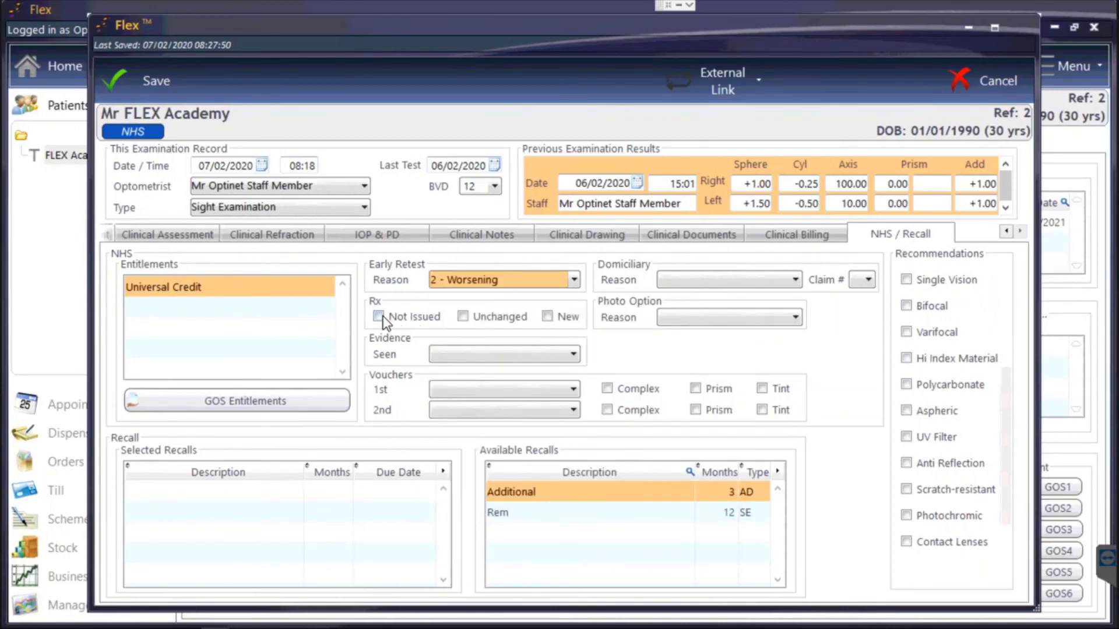
pyautogui.click(548, 317)
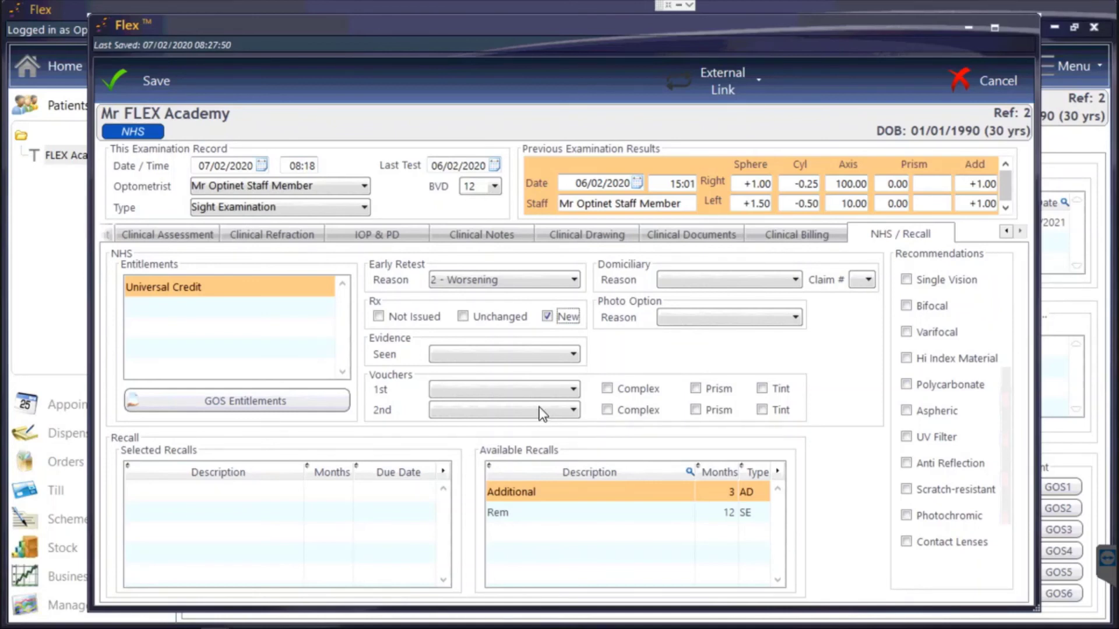
# - Add a Rem recall with an 18-month interval due 06/08/2021
pyautogui.doubleClick(512, 519)
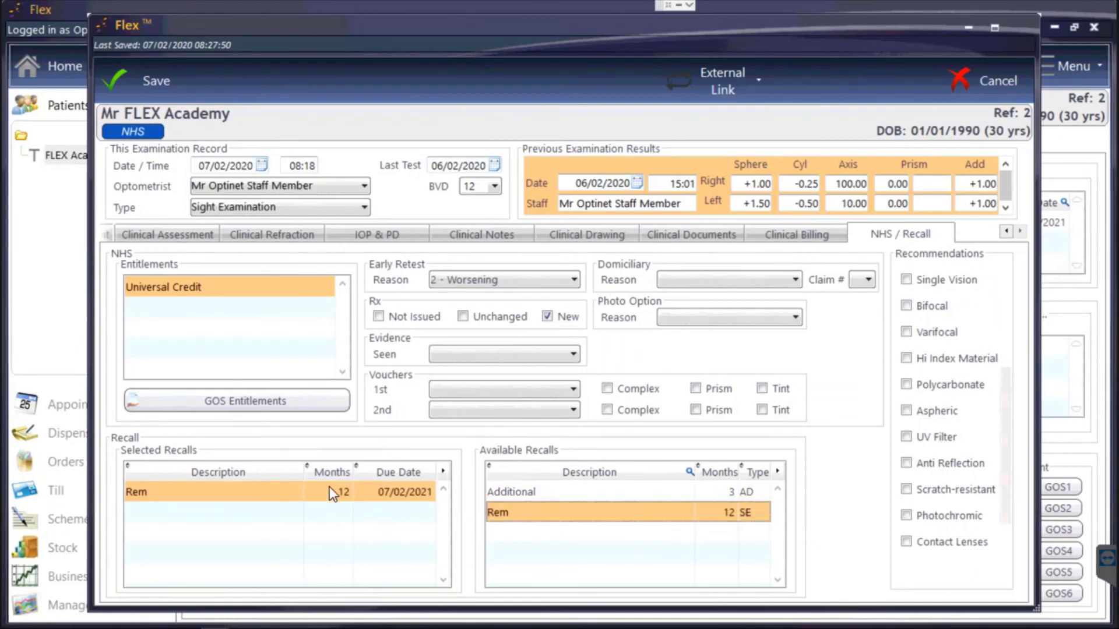
pyautogui.click(341, 493)
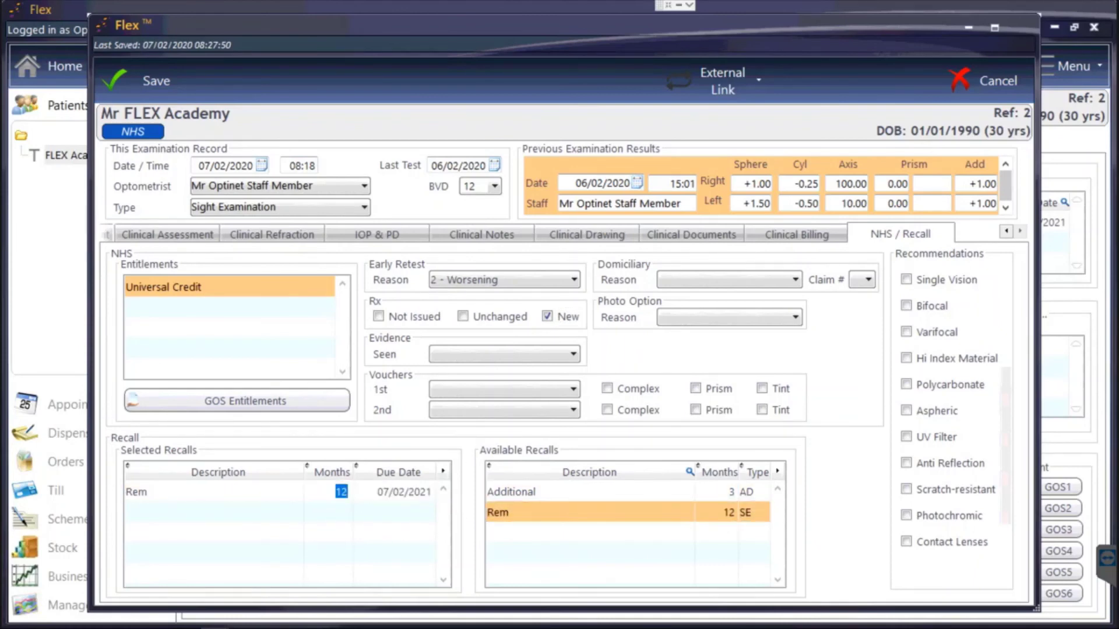
pyautogui.write('18')
pyautogui.press('Tab')
pyautogui.write('06/08/2021')
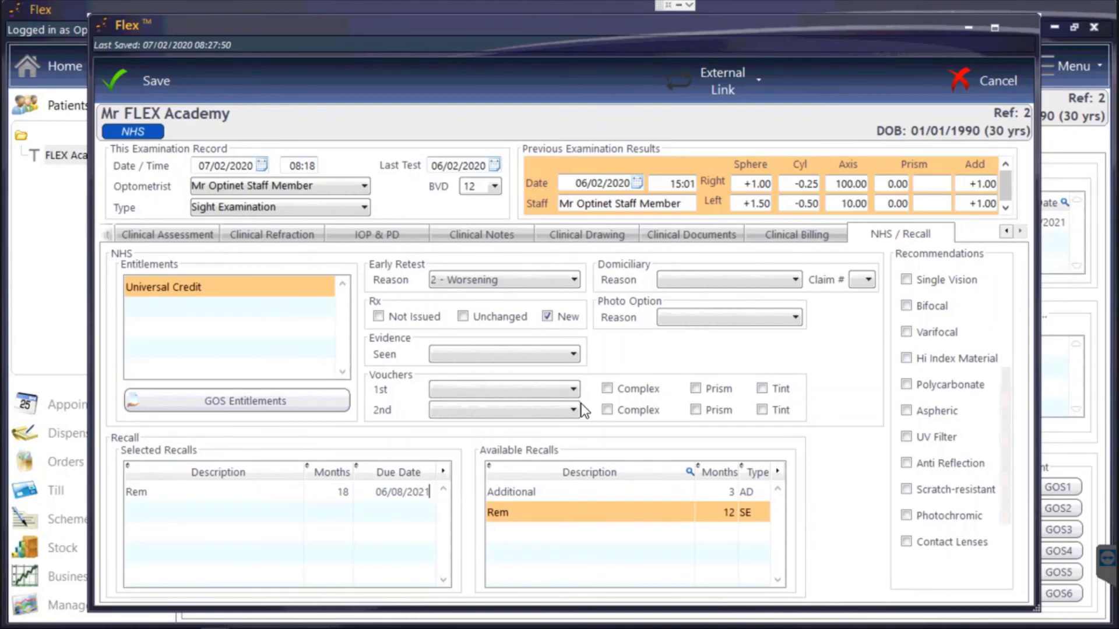
# - Recommend Single Vision, Hi Index Material and Polycarbonate, then save the sight exam
pyautogui.click(947, 282)
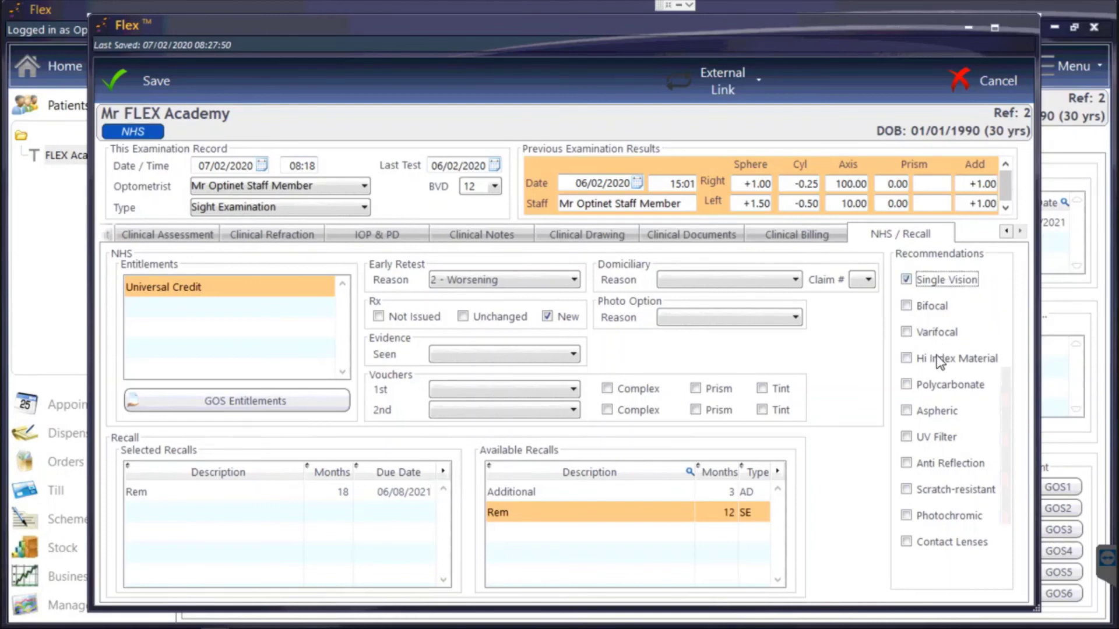
pyautogui.click(936, 355)
pyautogui.click(936, 380)
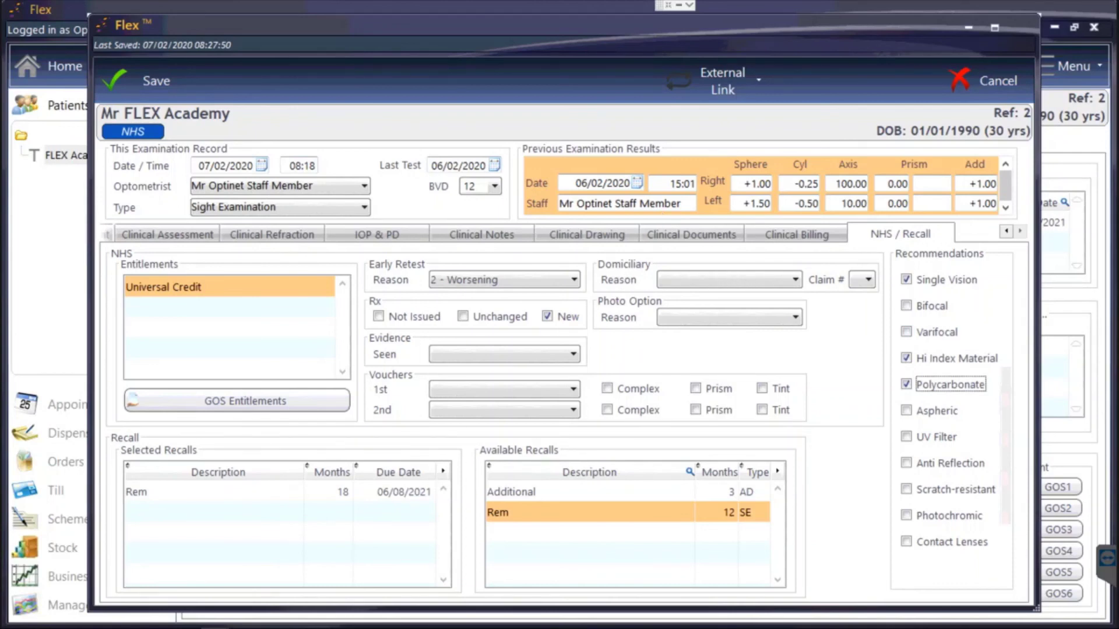
pyautogui.click(154, 84)
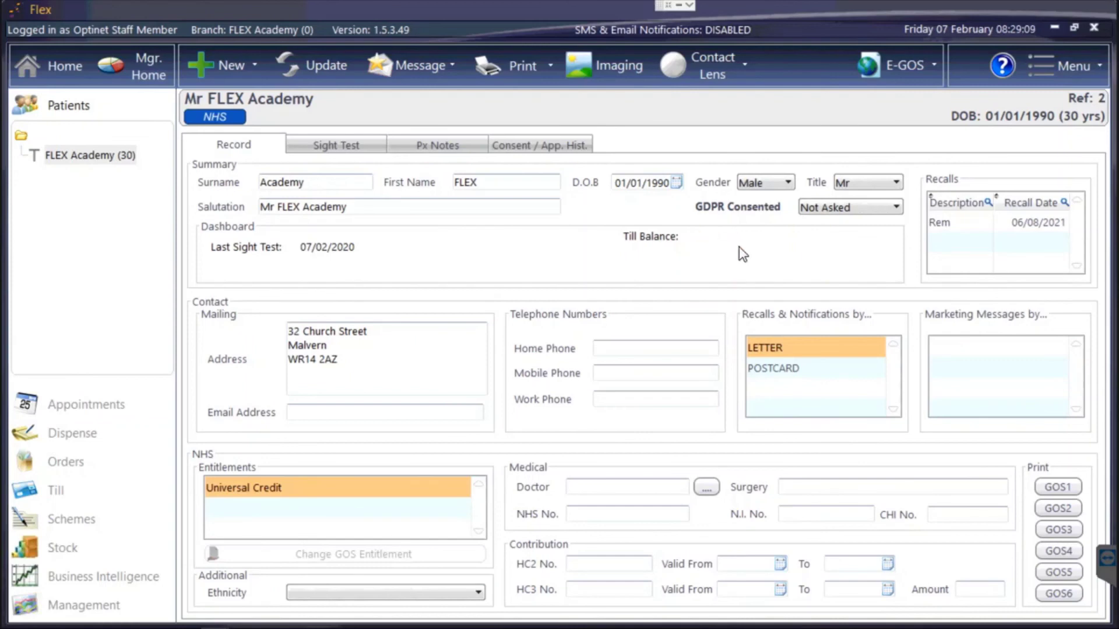
# - Open the Sight Test tab to see the new 07/02/2020 08:18 exam listed above the 06/02/2020 one
pyautogui.click(343, 149)
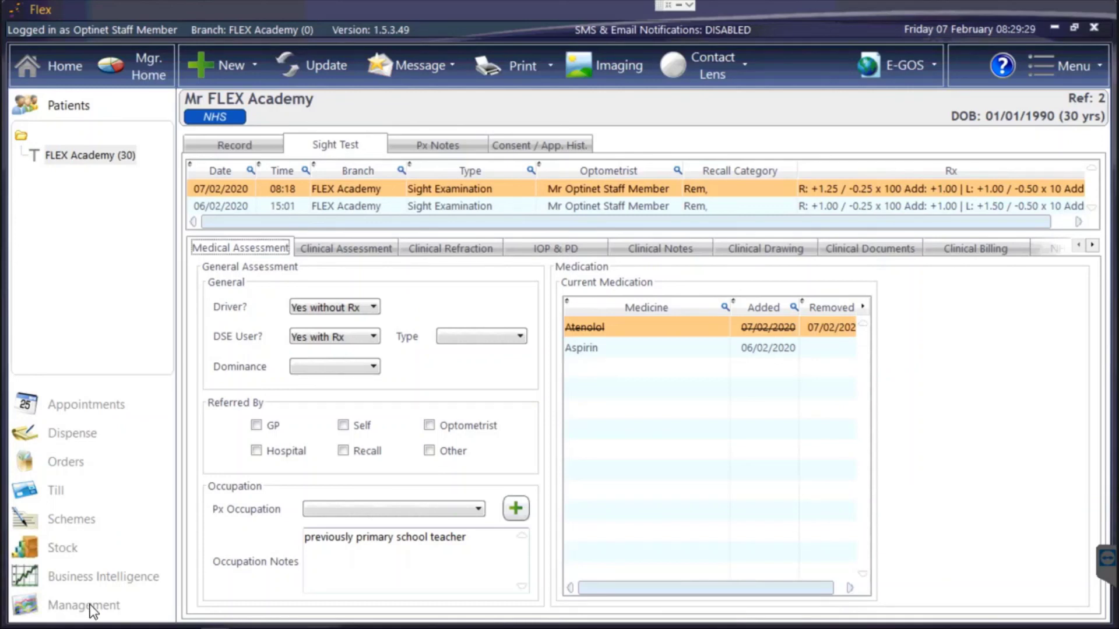
# - Switch to the patient's Record tab showing the Rem recall due 06/08/2021
pyautogui.click(245, 146)
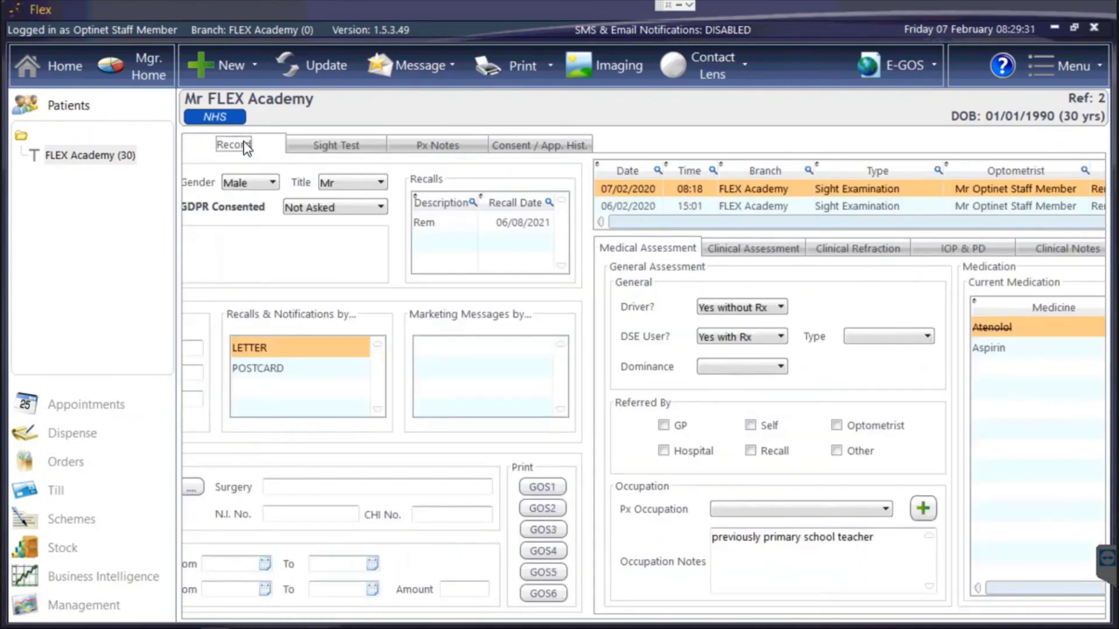